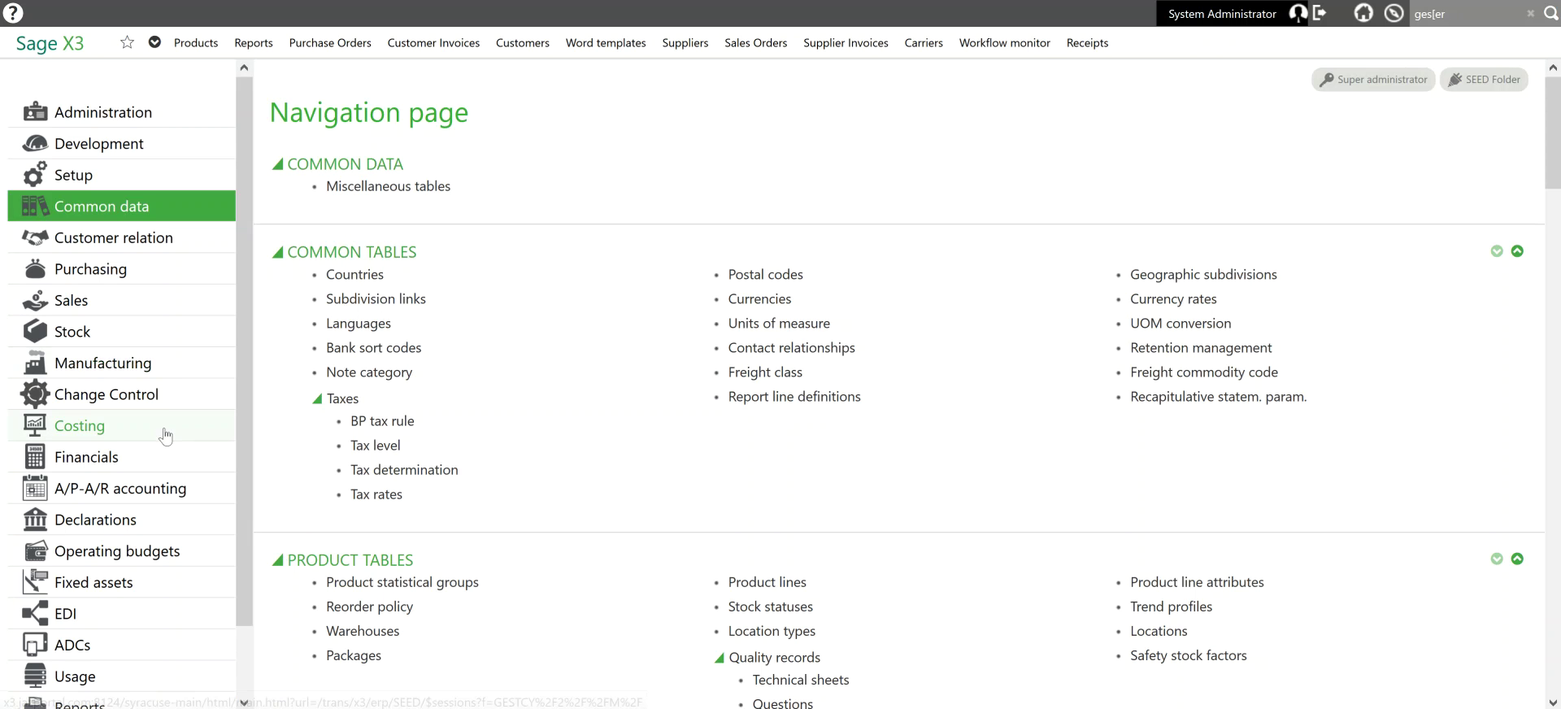
- Open the Financials journal entry function with the 1PAGE (1 page column entry) transaction
{"action": "left_click", "coordinate": [113, 467]}
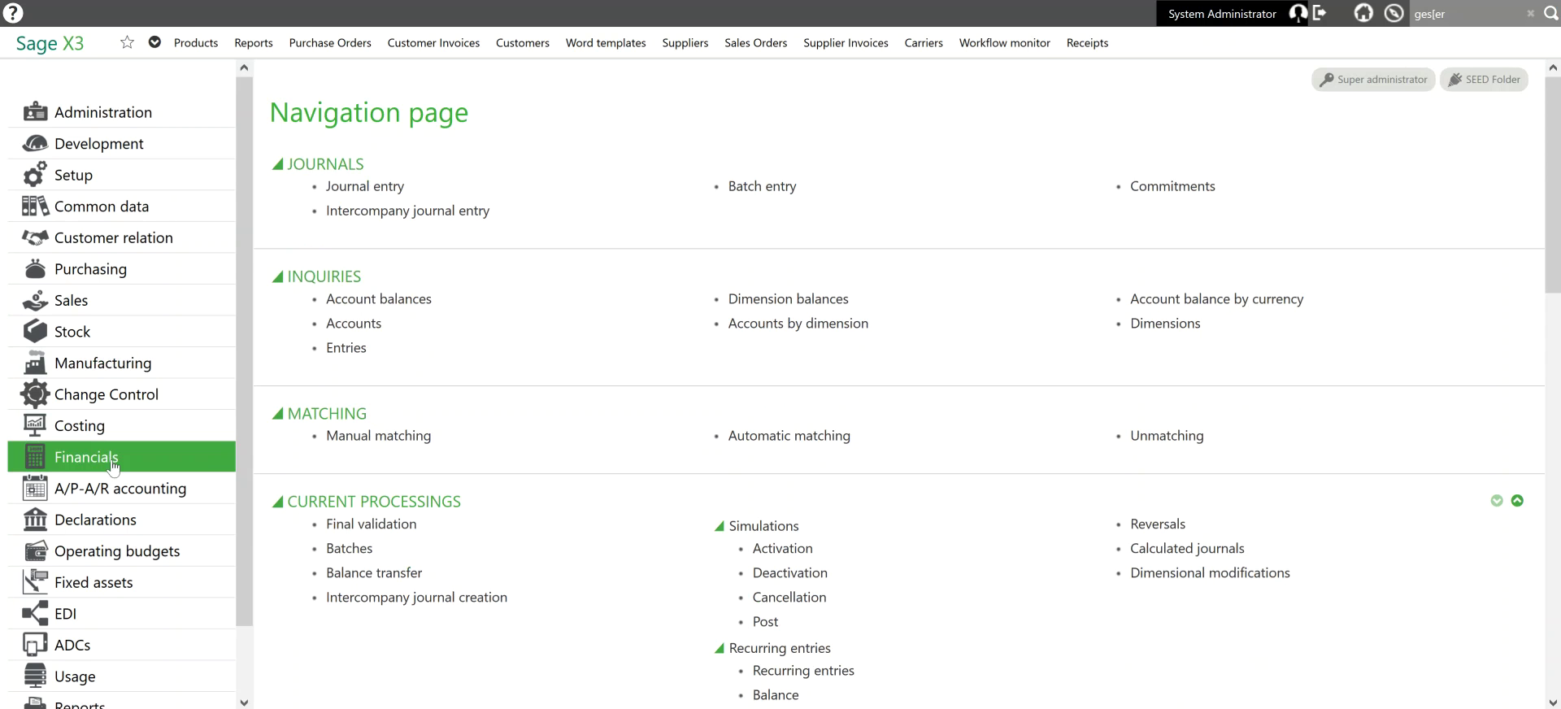
{"action": "left_click", "coordinate": [367, 195]}
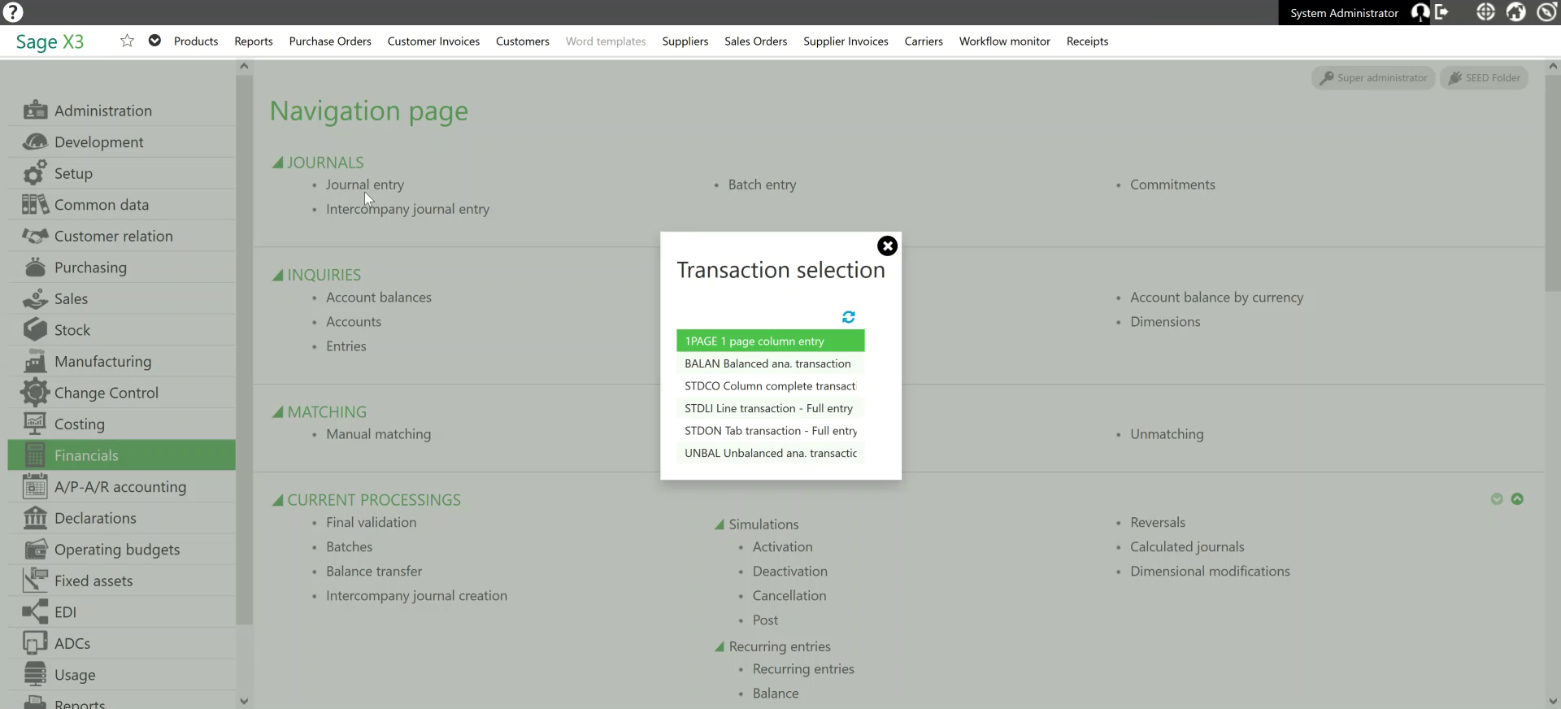
{"action": "left_click", "coordinate": [771, 343]}
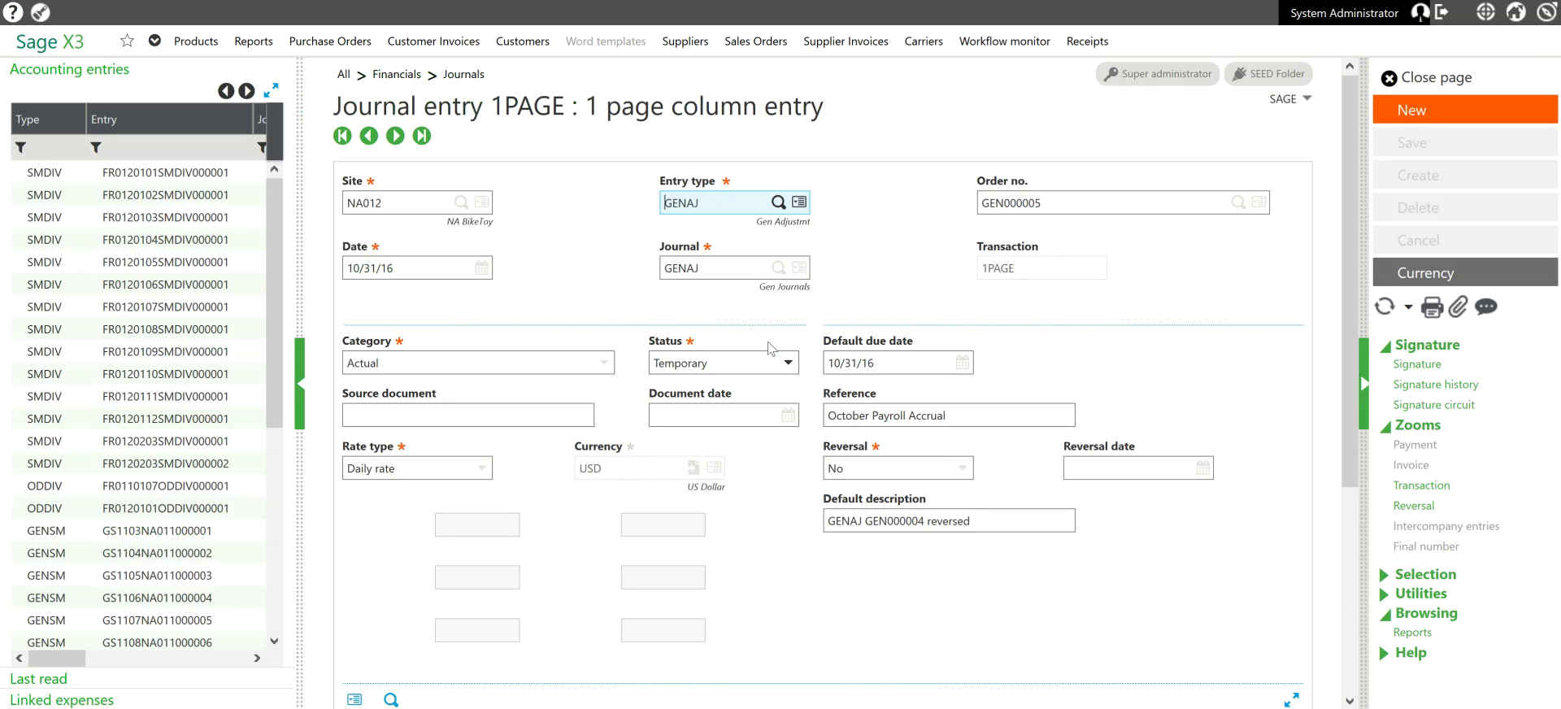
- Start a new journal entry for site NA012 with entry type RECJL
{"action": "left_click", "coordinate": [1428, 119]}
{"action": "type", "text": "n"}
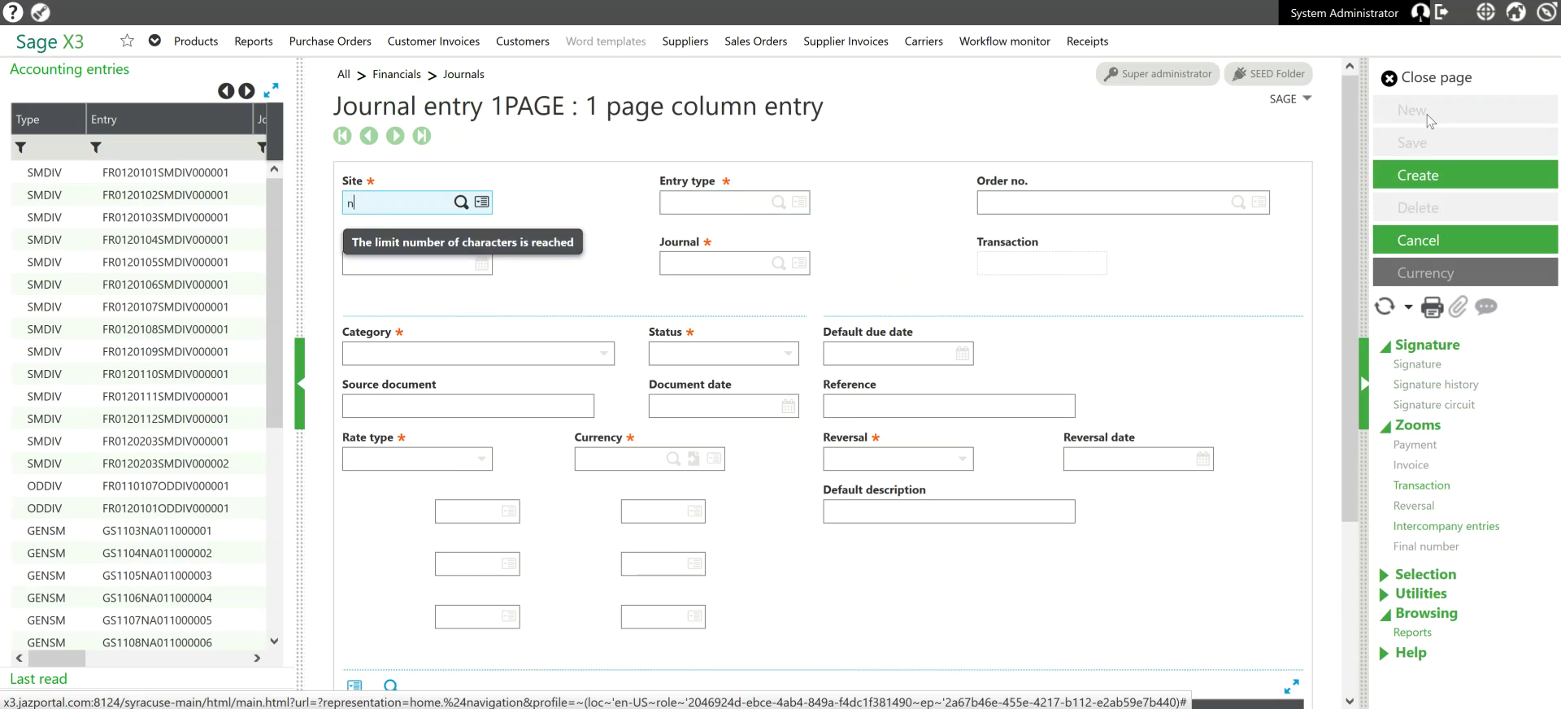
{"action": "type", "text": "a012"}
{"action": "key", "text": "Tab"}
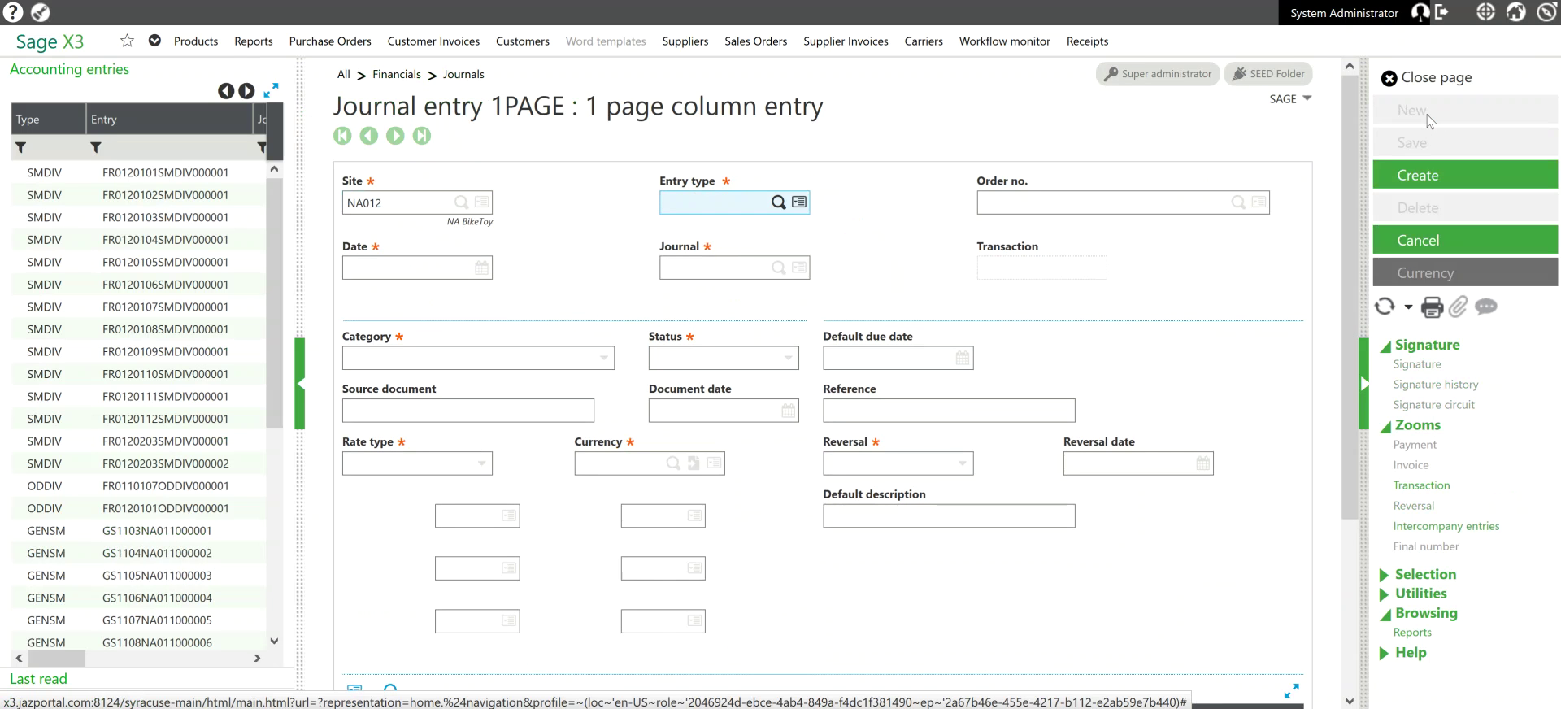
{"action": "type", "text": "recjl"}
{"action": "key", "text": "Tab"}
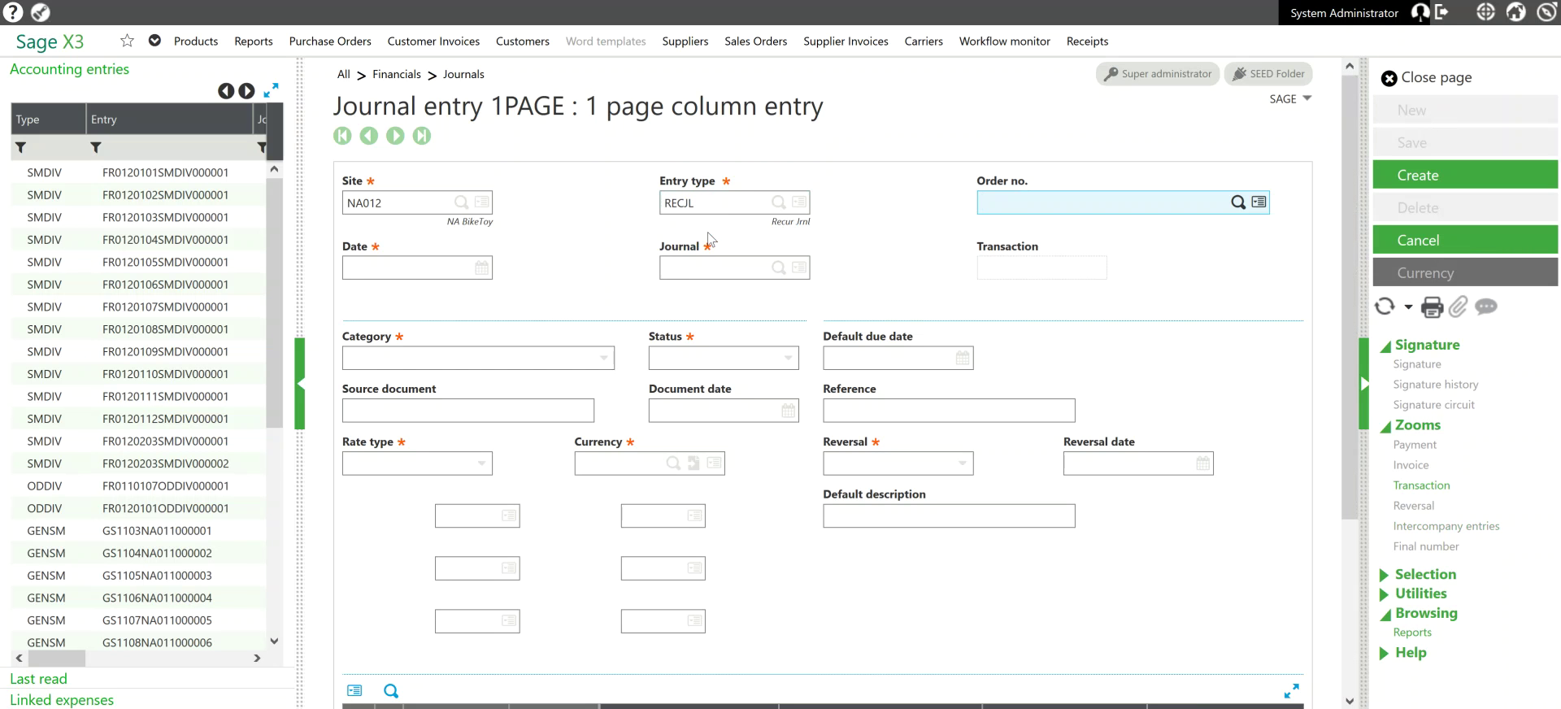
- Leave the order number blank, set the entry date to 01/01/16 and accept the default journal GENAJ
{"action": "key", "text": "Tab"}
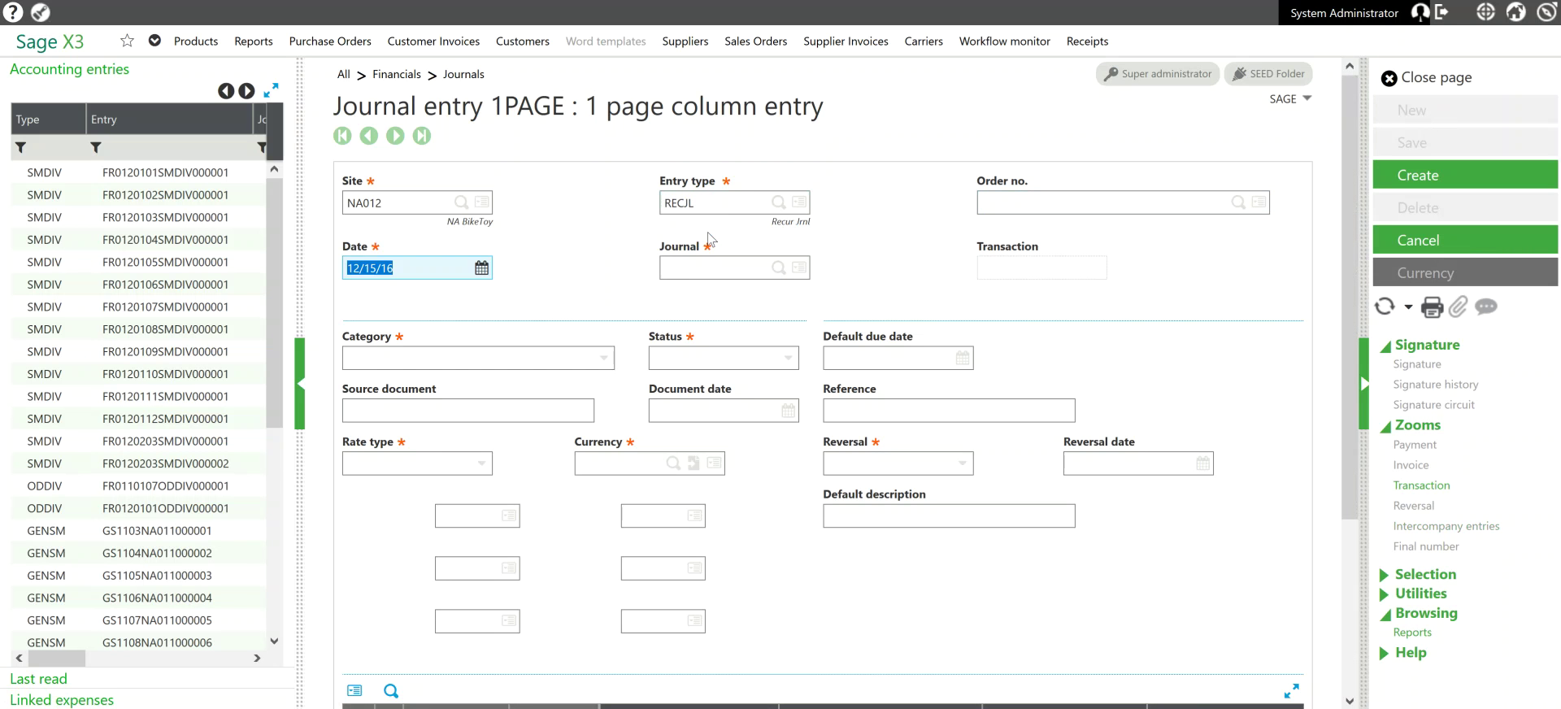
{"action": "type", "text": "1/1/16"}
{"action": "key", "text": "Tab"}
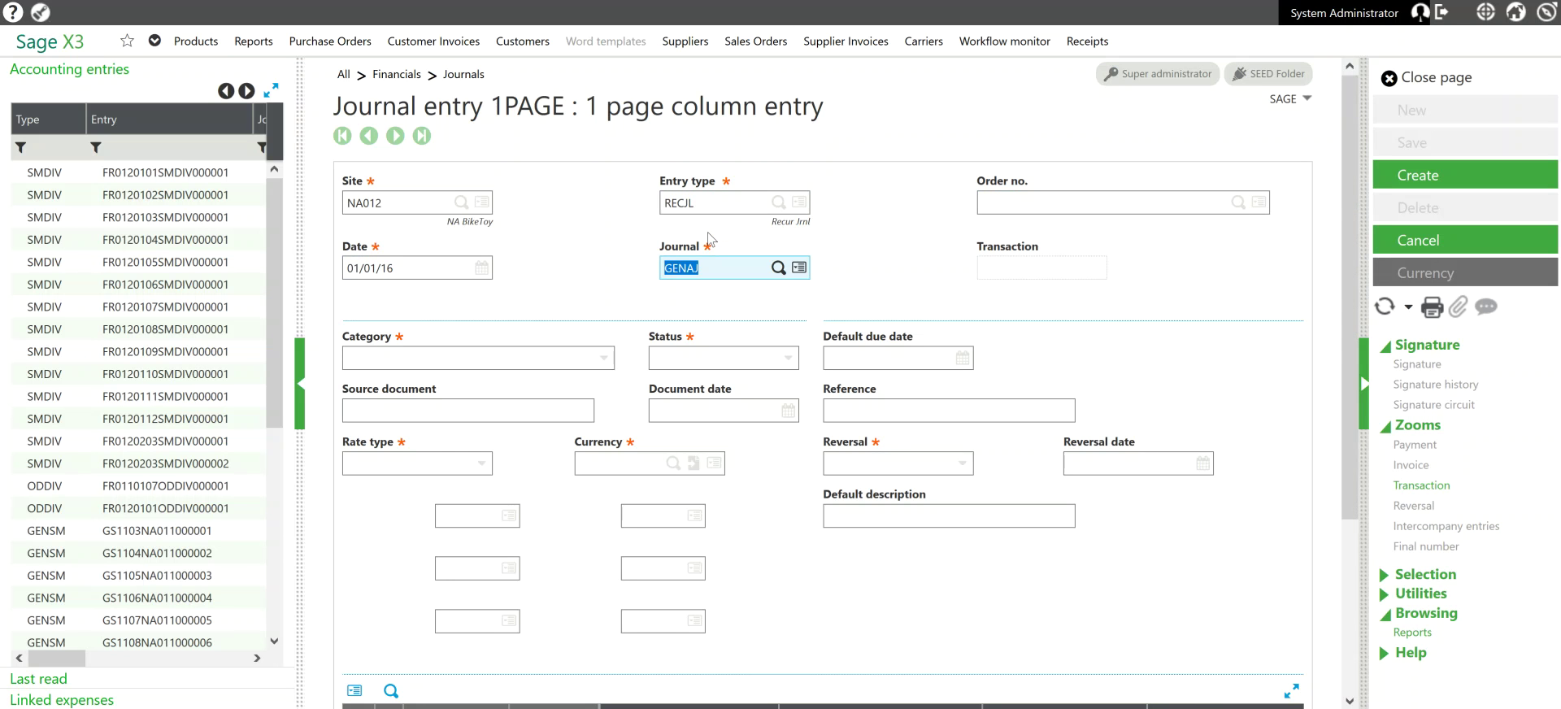
{"action": "key", "text": "Tab"}
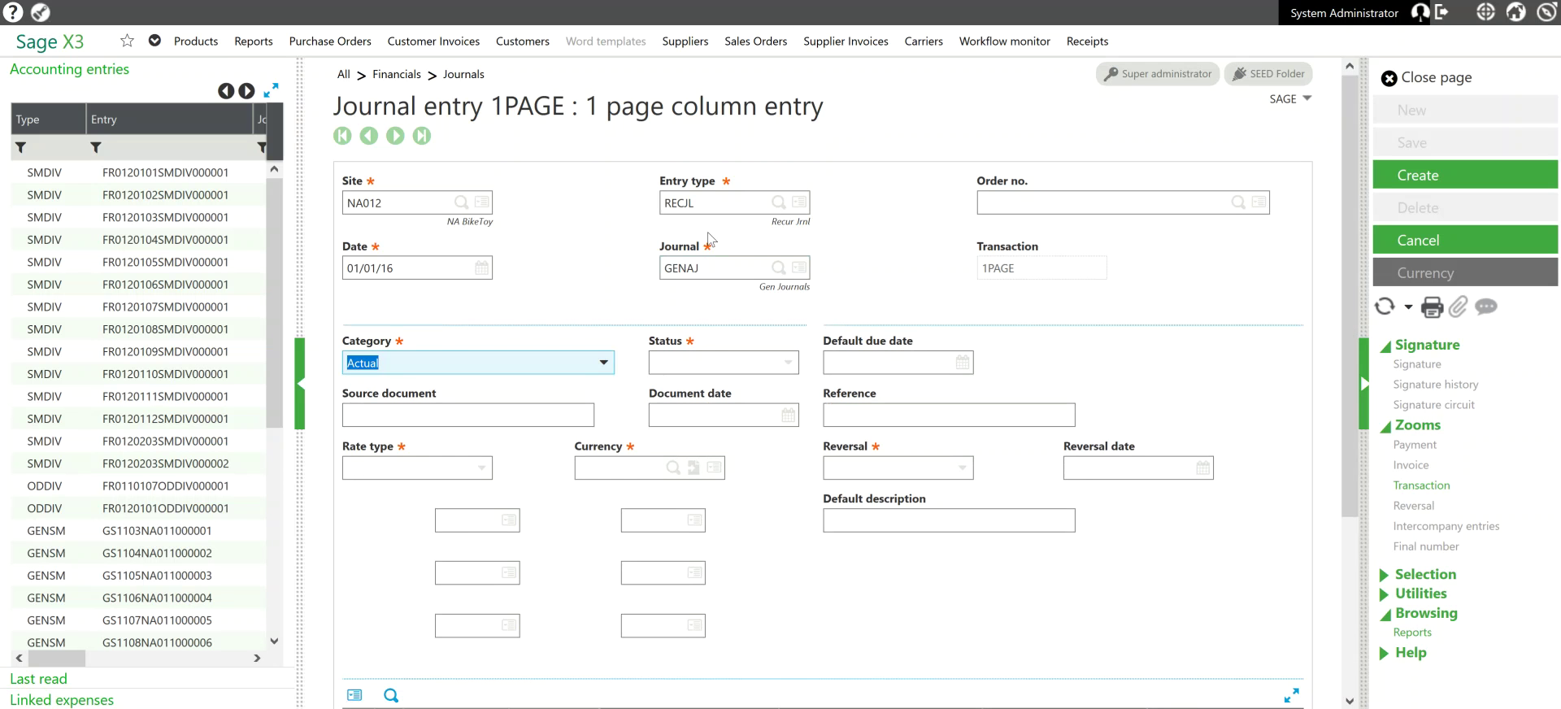
- Set the entry's category to Template and accept the default Temporary status, daily rate type and USD currency
{"action": "left_click", "coordinate": [603, 364]}
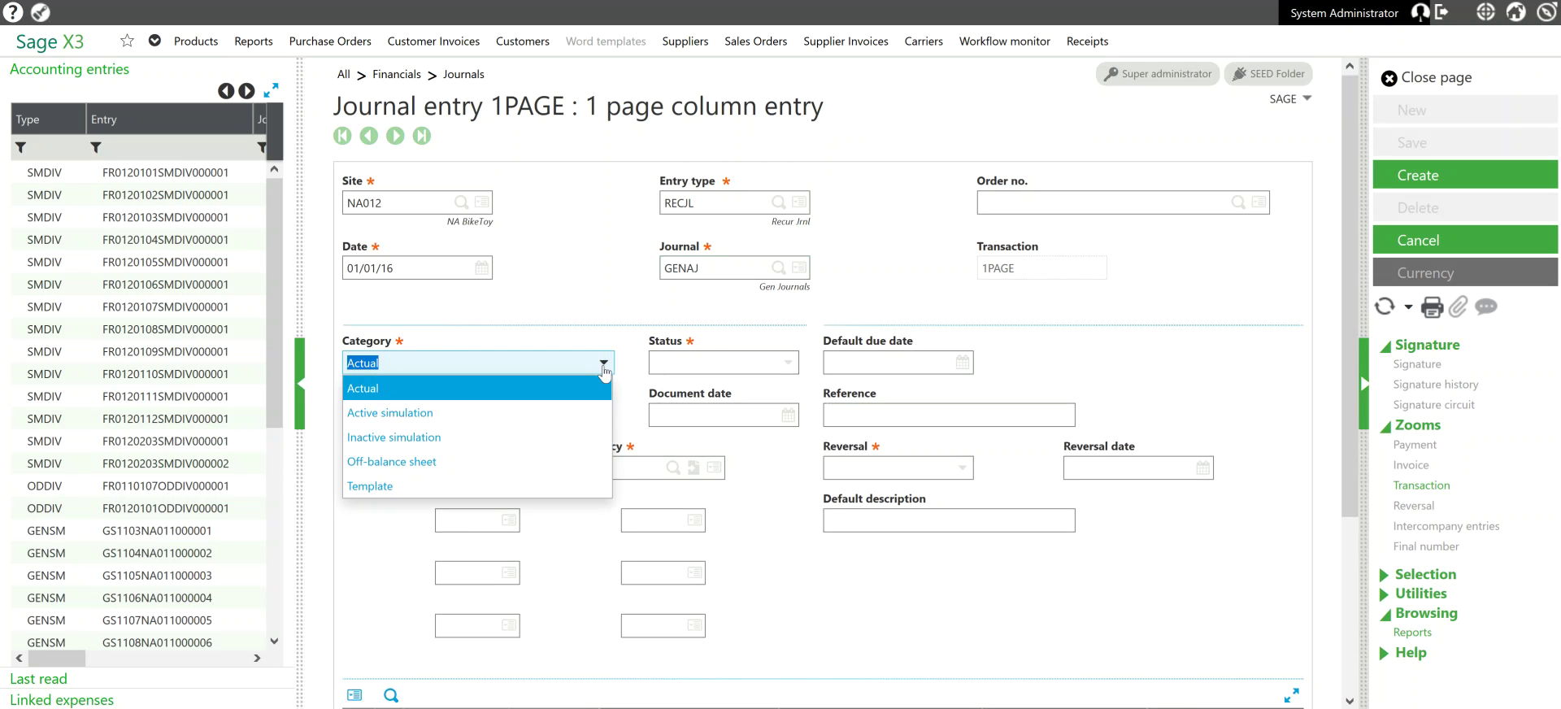
{"action": "left_click", "coordinate": [420, 488]}
{"action": "key", "text": "Tab"}
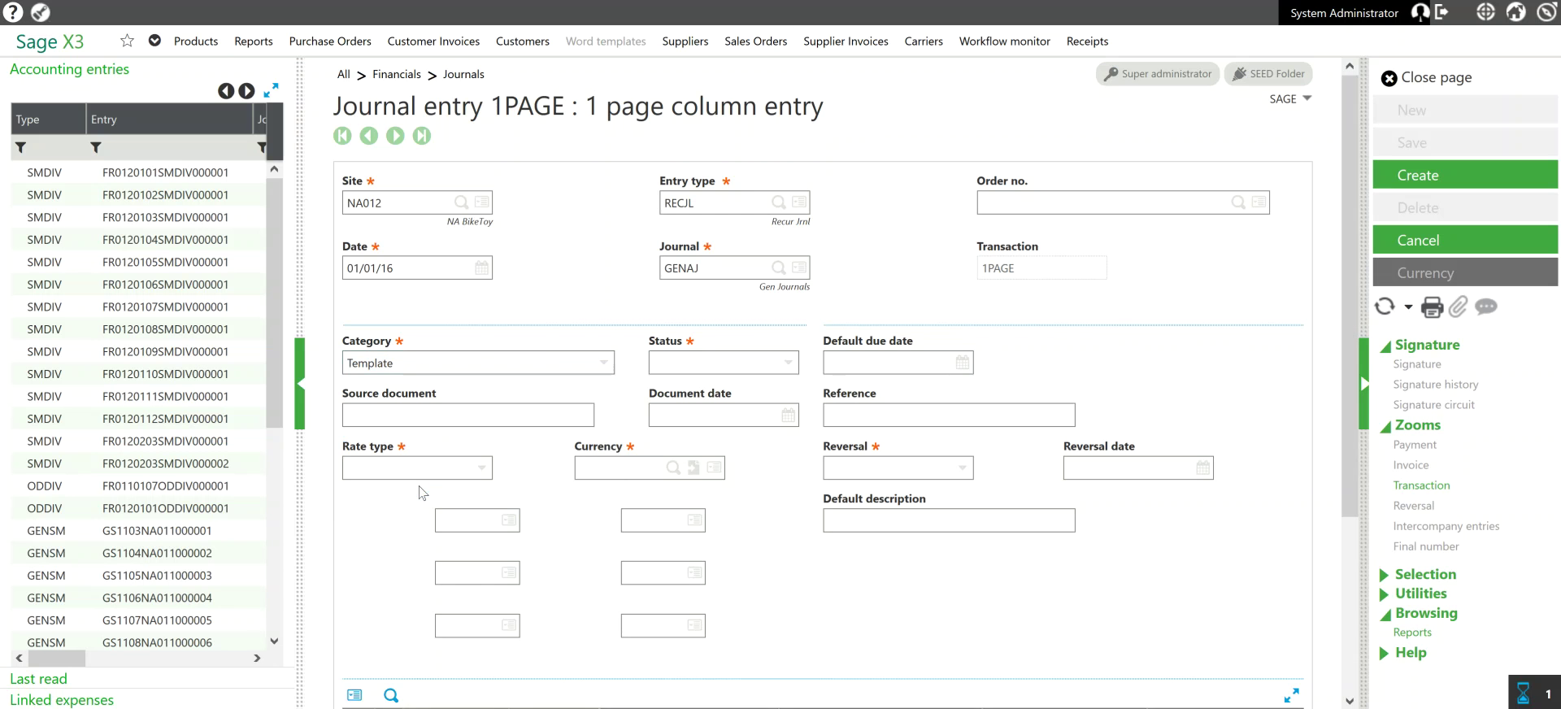
{"action": "key", "text": "Tab"}
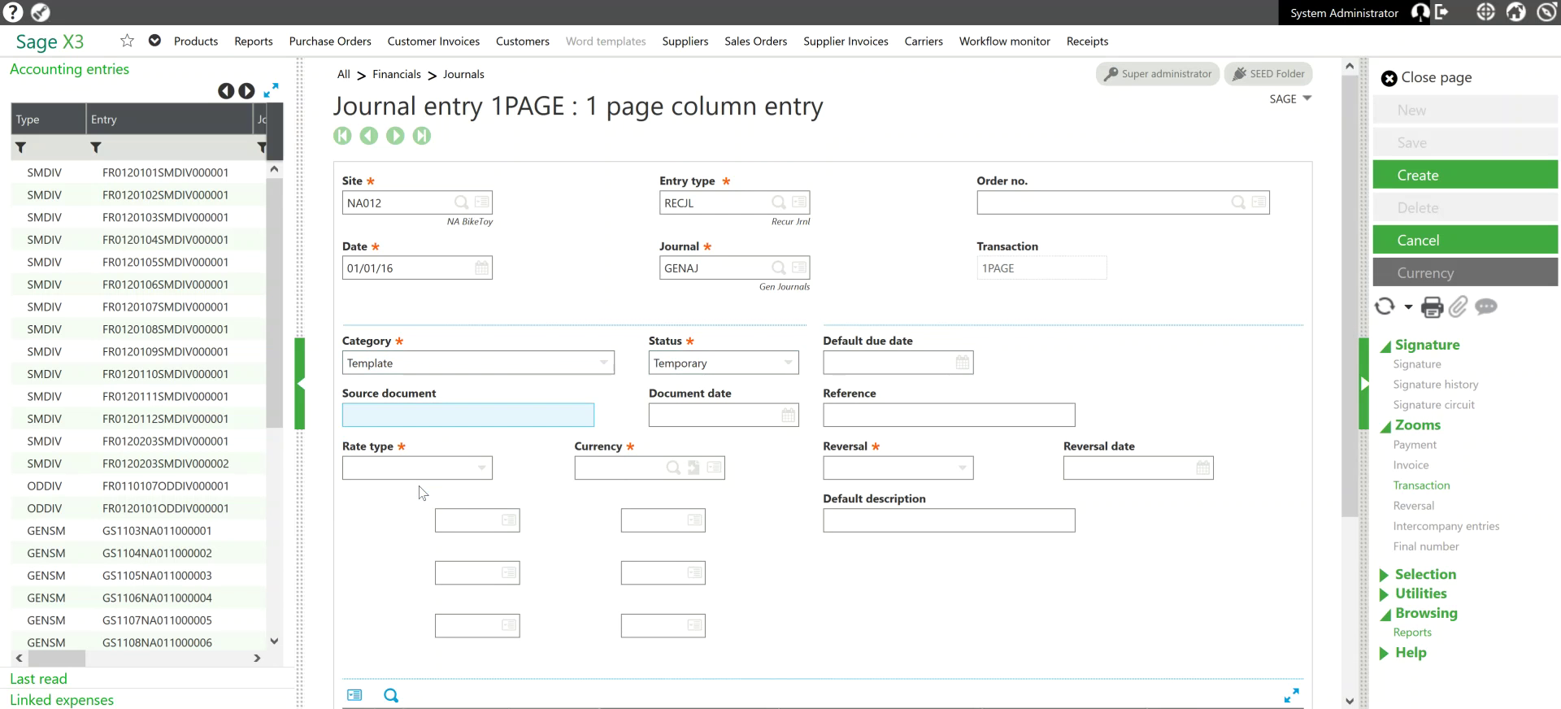
{"action": "key", "text": "Tab"}
{"action": "key", "text": "Tab"}
{"action": "key", "text": "Tab"}
{"action": "key", "text": "Tab"}
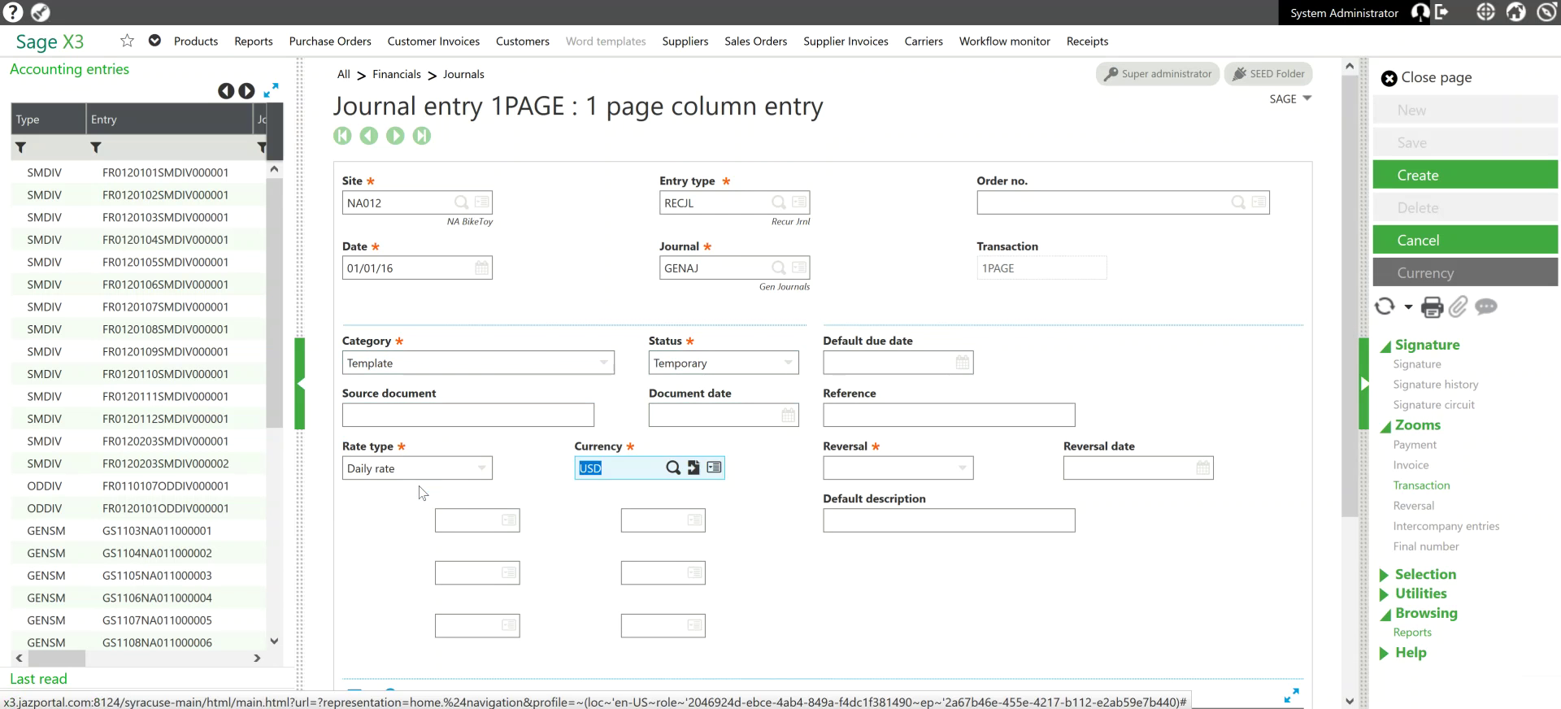
{"action": "key", "text": "Tab"}
{"action": "key", "text": "Tab"}
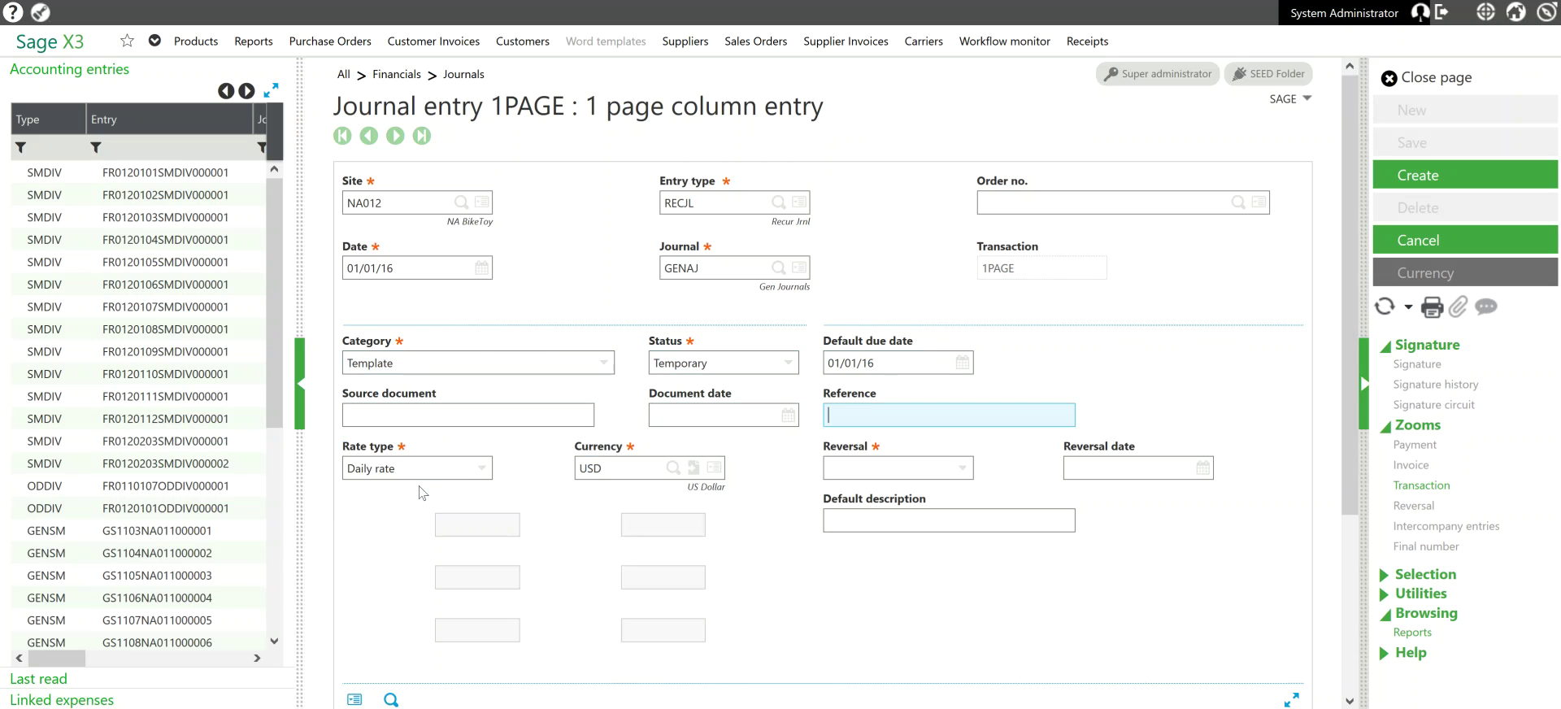
- Enter "Monthly Depreciation" as the reference and "Depreciation Expense" as the default description, keeping reversal at No
{"action": "type", "text": "Monthly Depreciation"}
{"action": "key", "text": "Tab"}
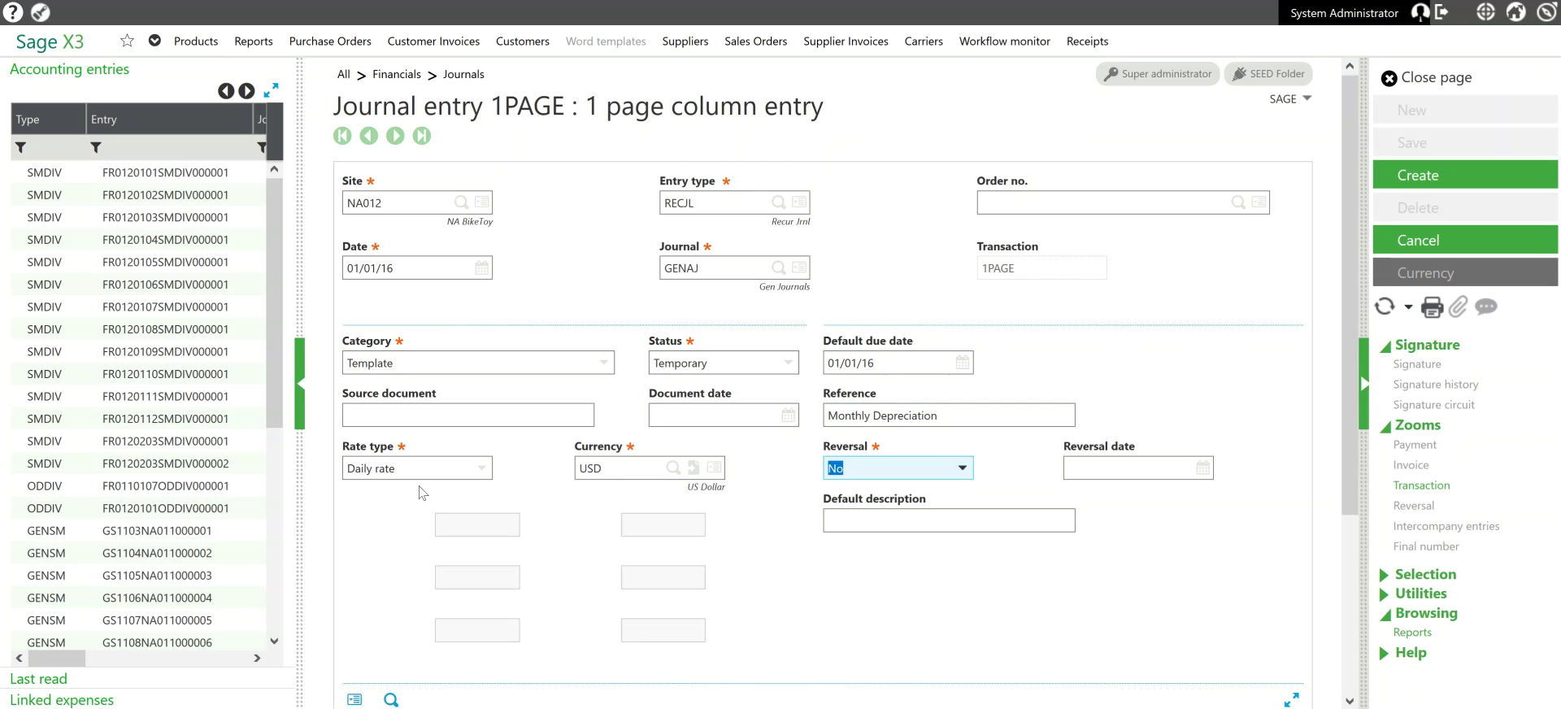
{"action": "key", "text": "Tab"}
{"action": "type", "text": "D"}
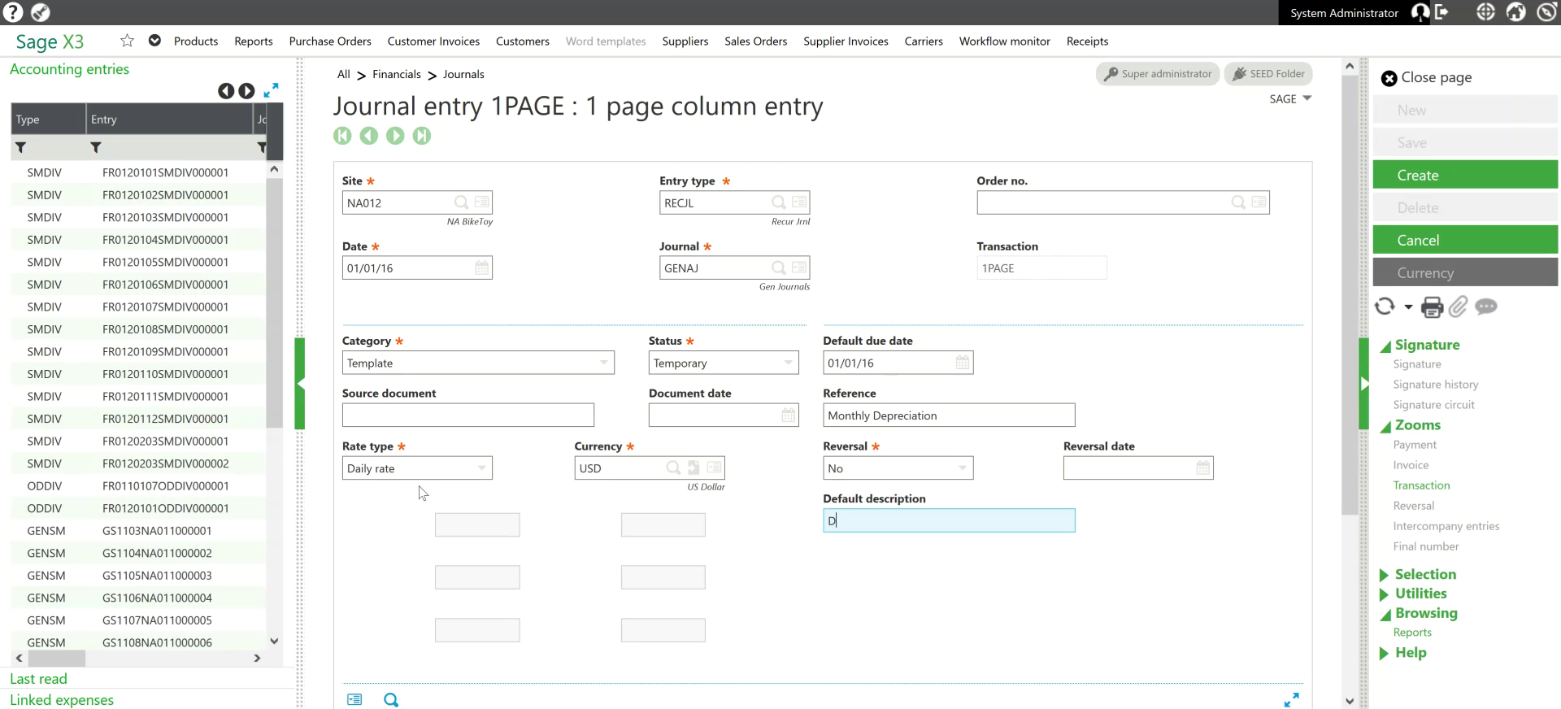
{"action": "type", "text": "epreciation Expense"}
{"action": "key", "text": "Tab"}
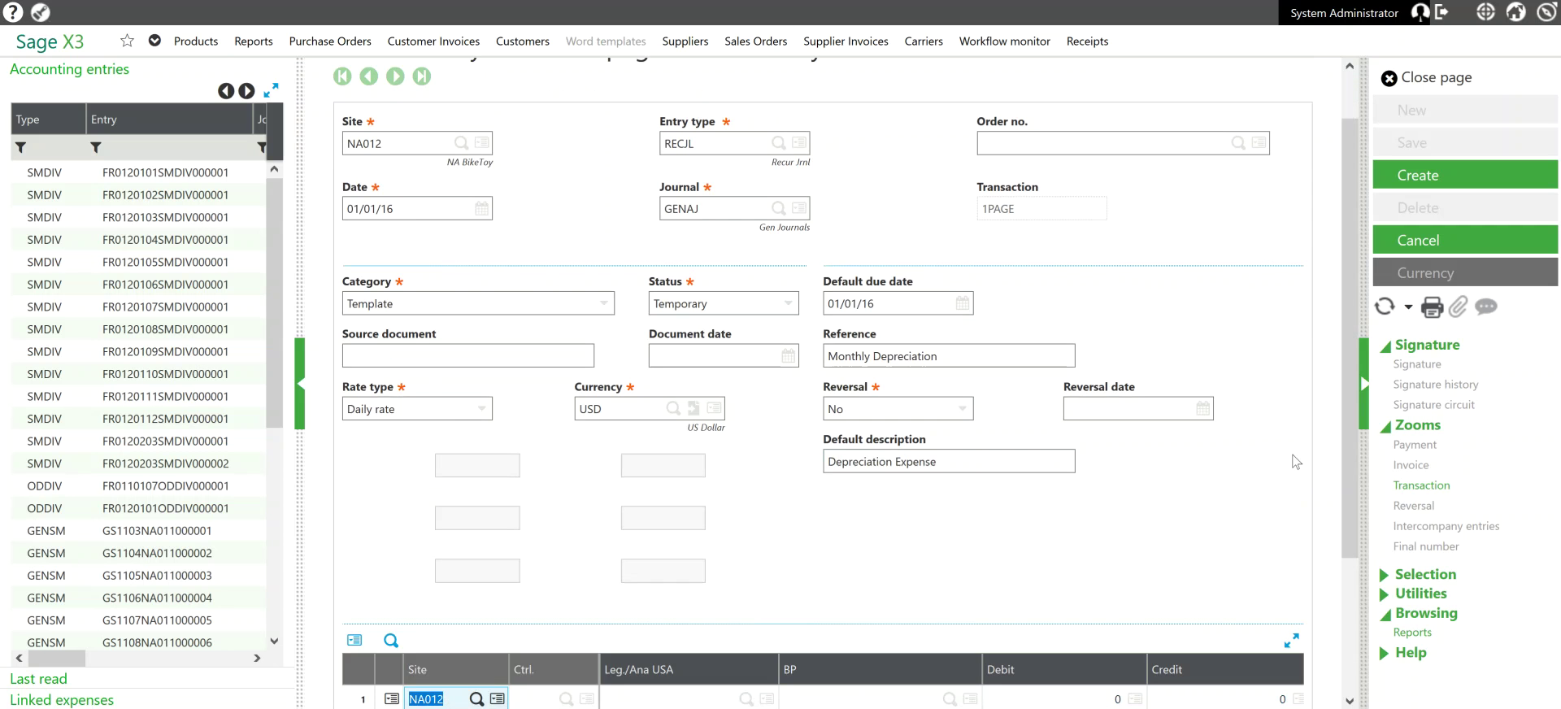
- Look up accounts with the description filter "*depre*" and assign account 70300 Depreciation Expense to the first journal line
{"action": "left_click_drag", "start_coordinate": [1350, 454], "coordinate": [1349, 532]}
{"action": "left_click", "coordinate": [667, 589]}
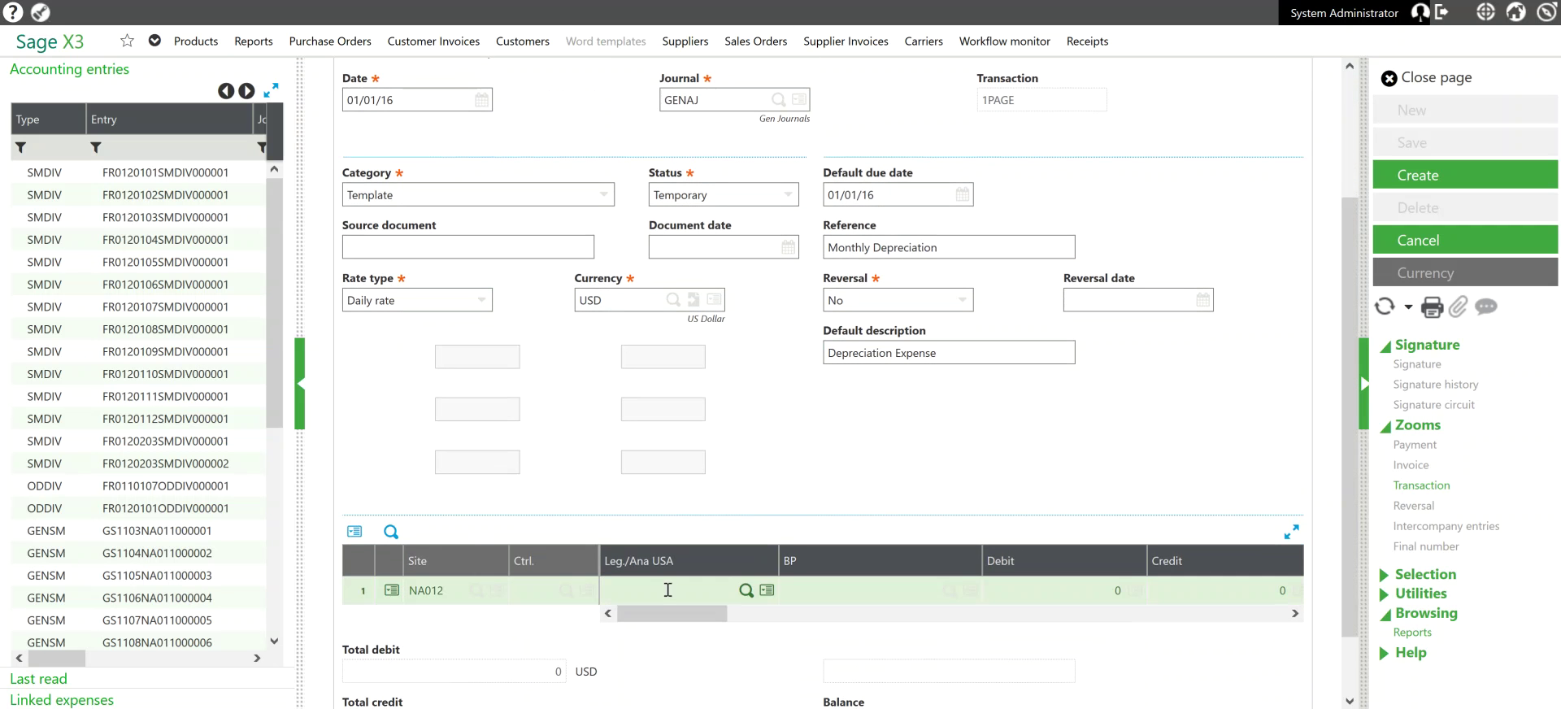
{"action": "left_click", "coordinate": [746, 591]}
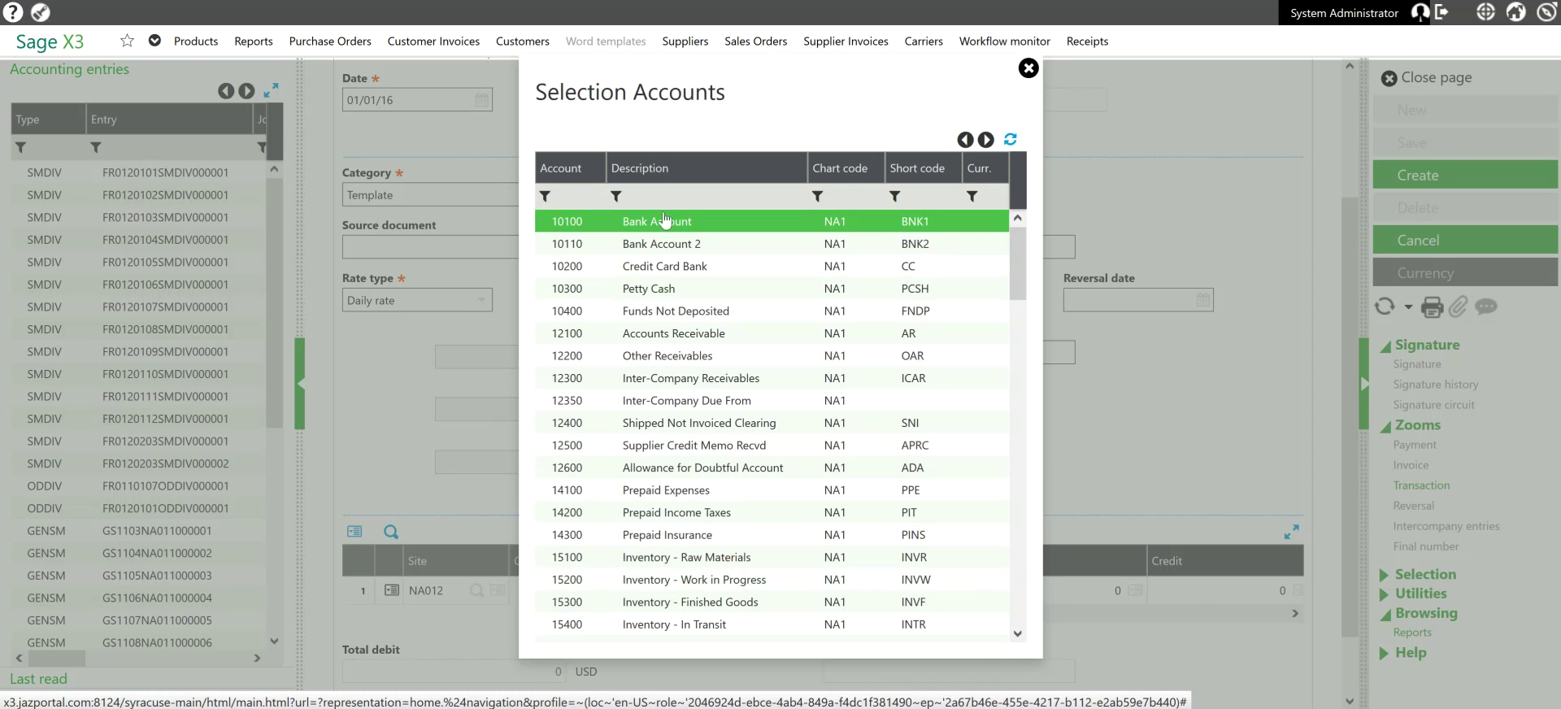
{"action": "left_click", "coordinate": [670, 197]}
{"action": "type", "text": "*depre*"}
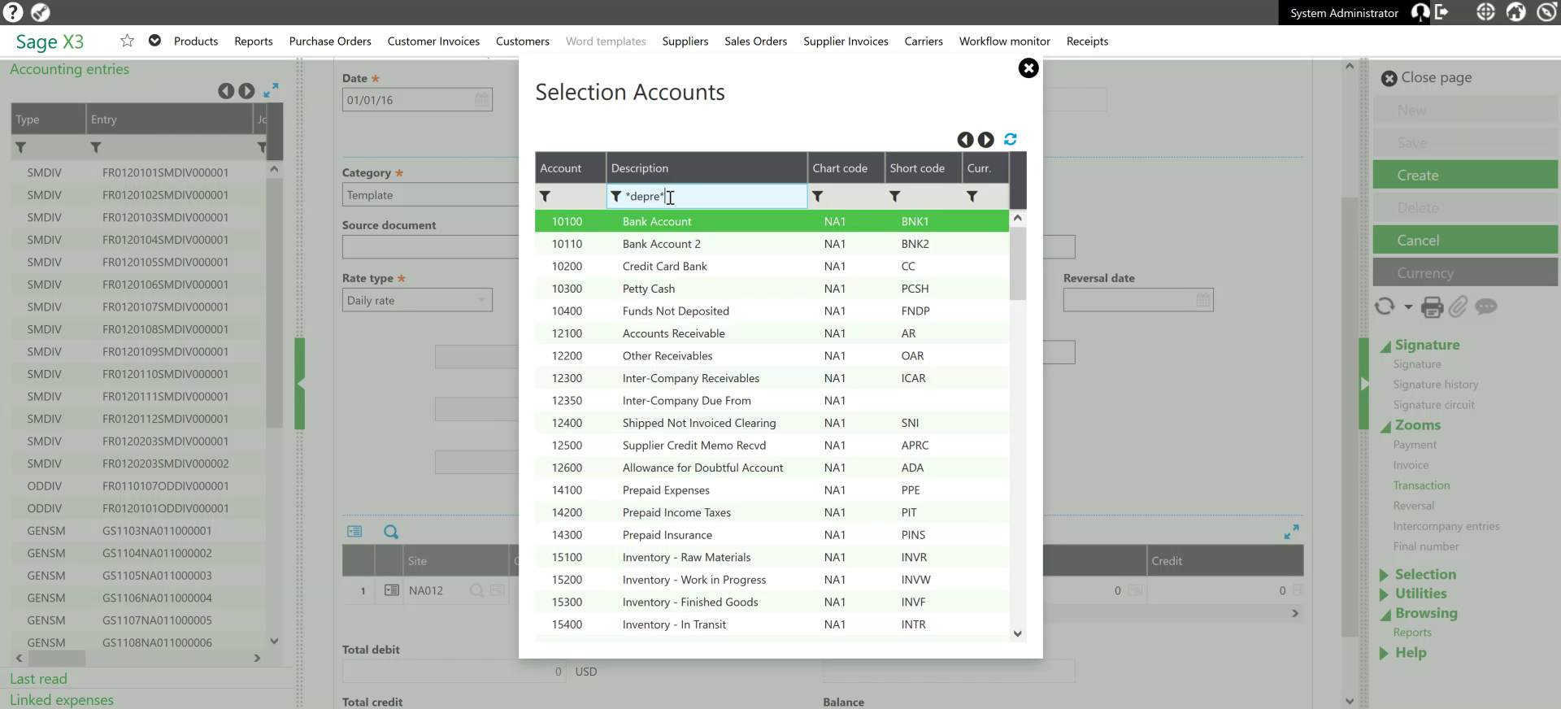
{"action": "key", "text": "Return"}
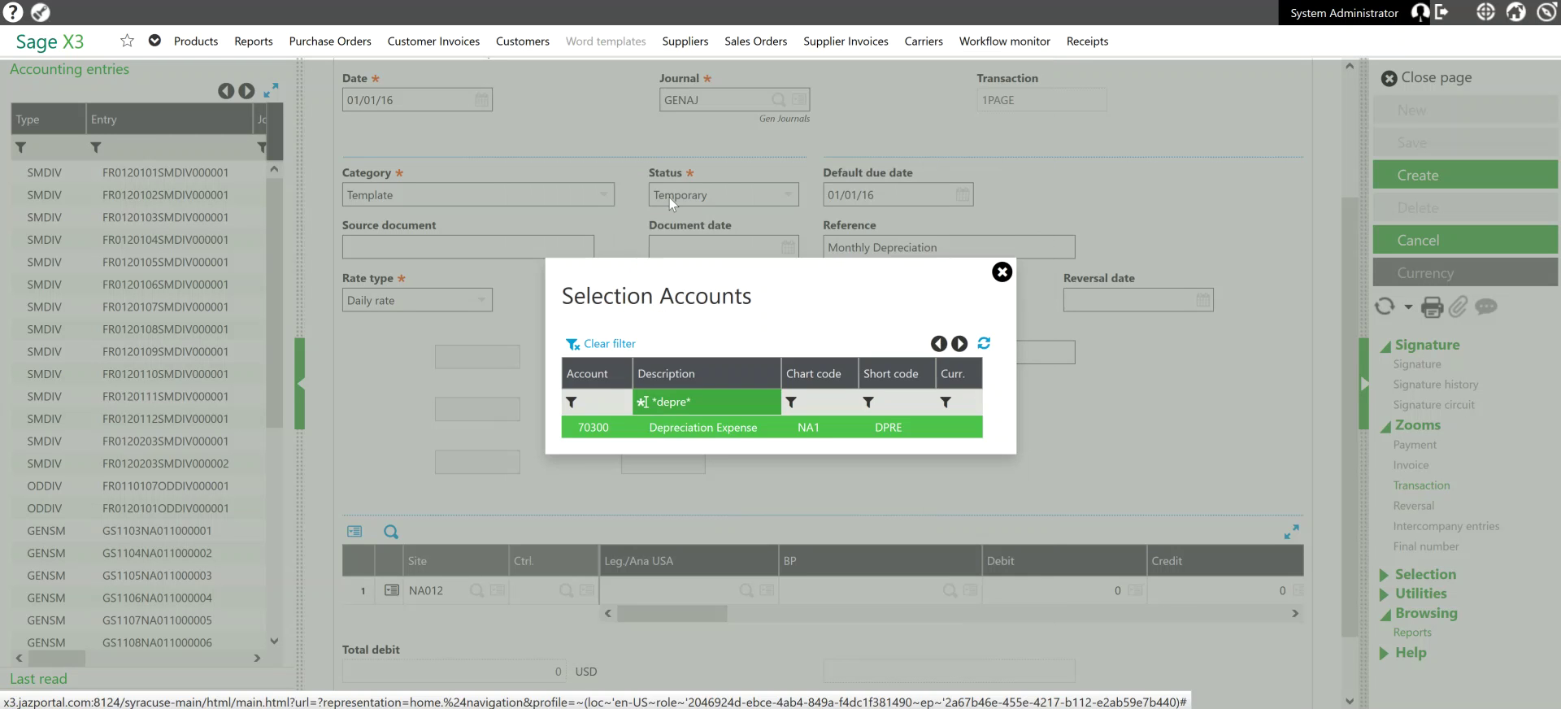
{"action": "left_click", "coordinate": [691, 428]}
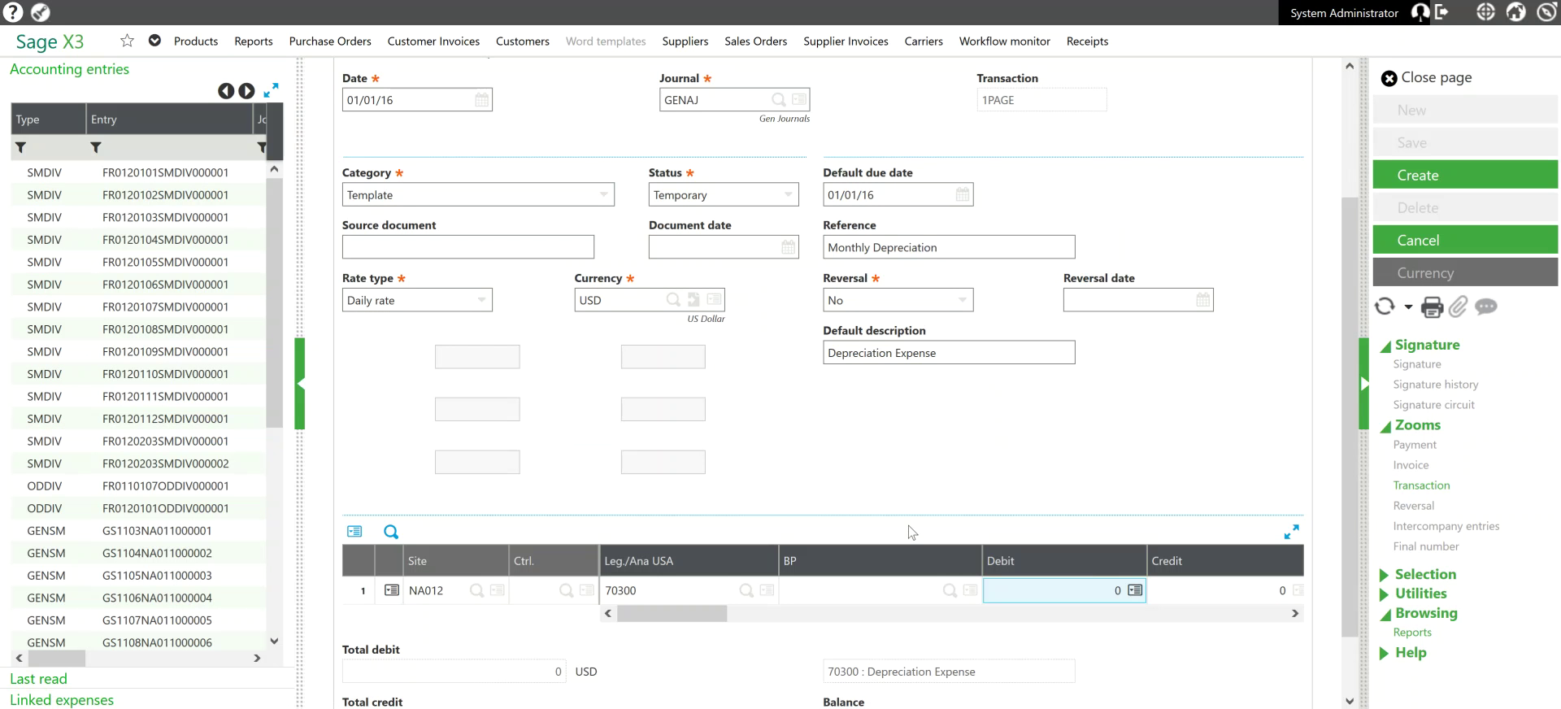
- Set the debit of the first journal line to 15000
{"action": "left_click", "coordinate": [1064, 588]}
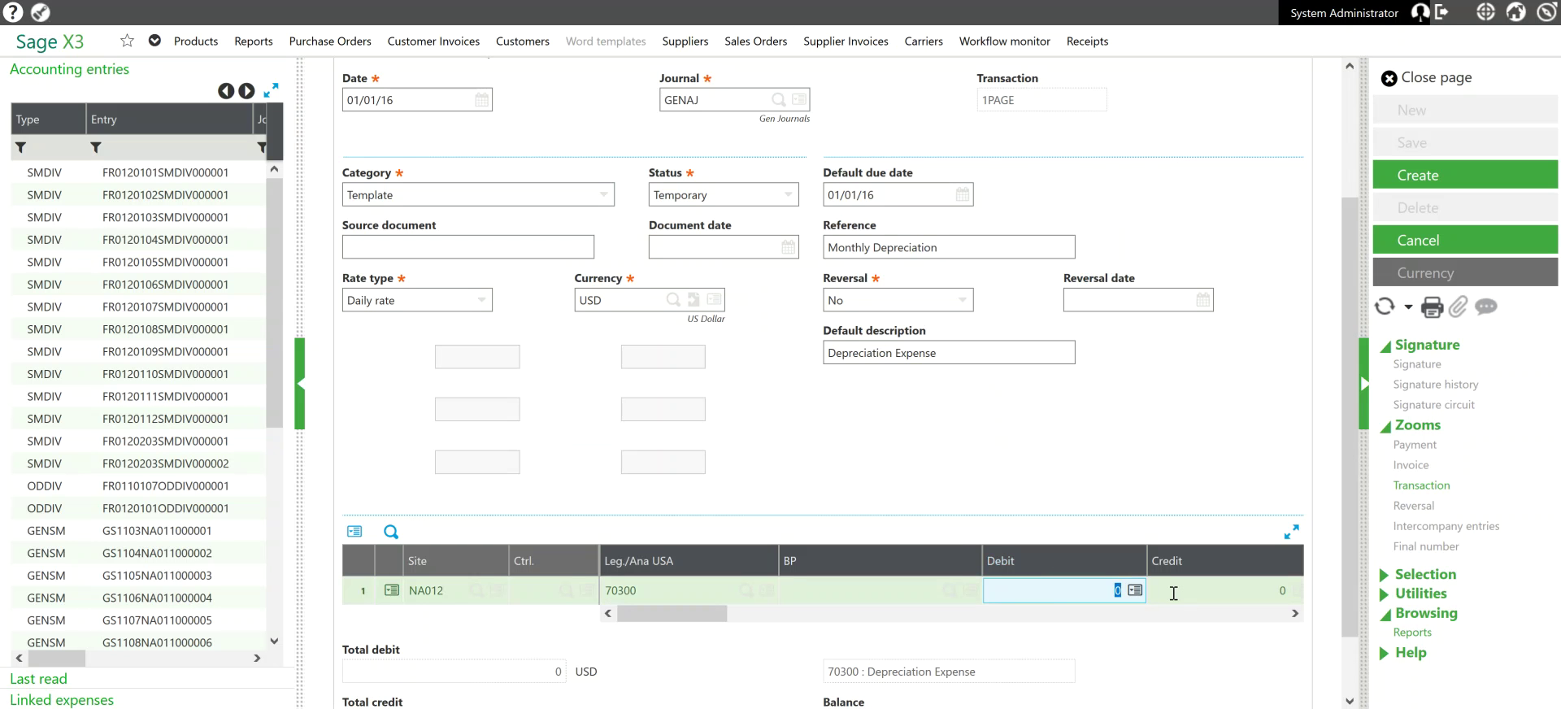
{"action": "type", "text": "15000"}
{"action": "key", "text": "Tab"}
- Assign cost center ENG-001 (Engineering) to the first line, leave its remaining dimensions blank and continue to a second line
{"action": "key", "text": "Tab"}
{"action": "key", "text": "Tab"}
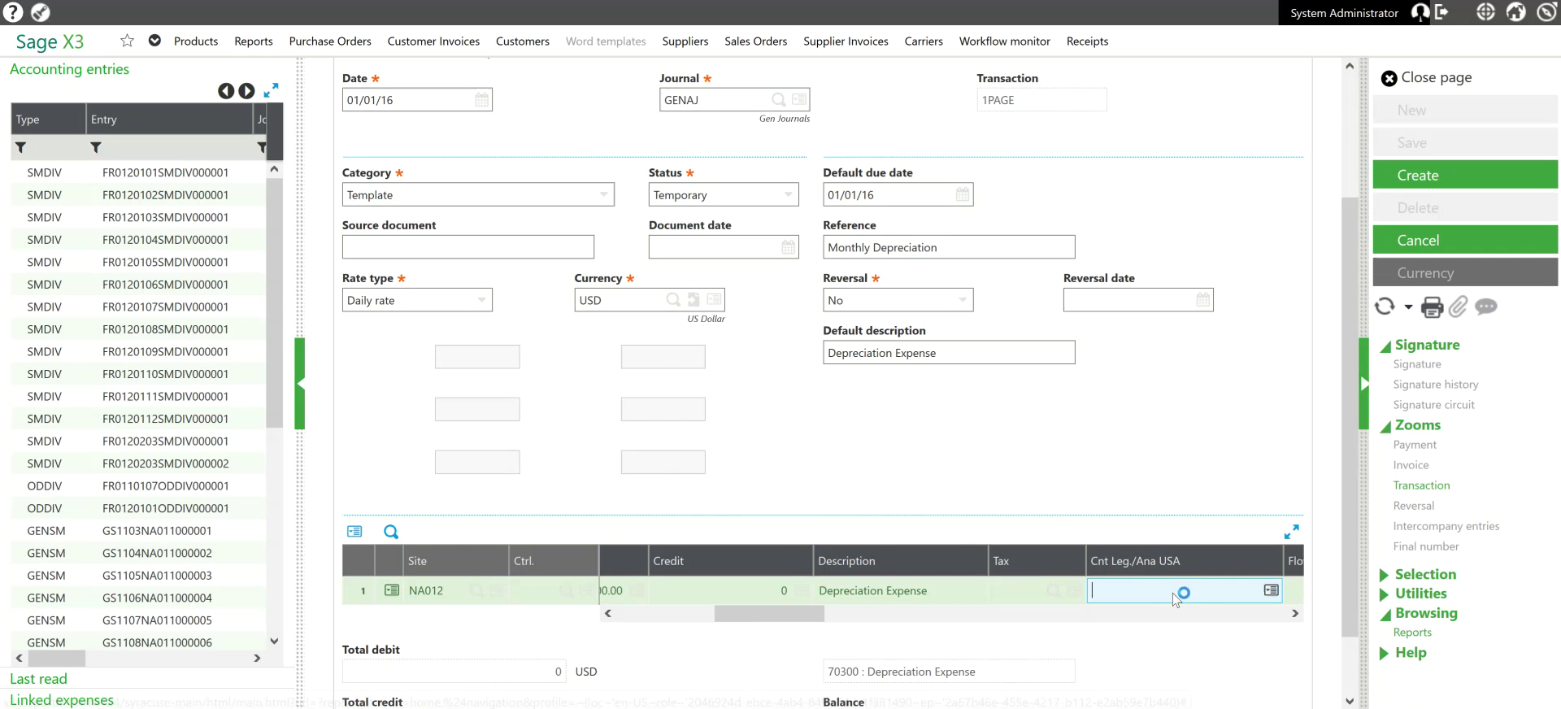
{"action": "key", "text": "Tab"}
{"action": "key", "text": "Tab"}
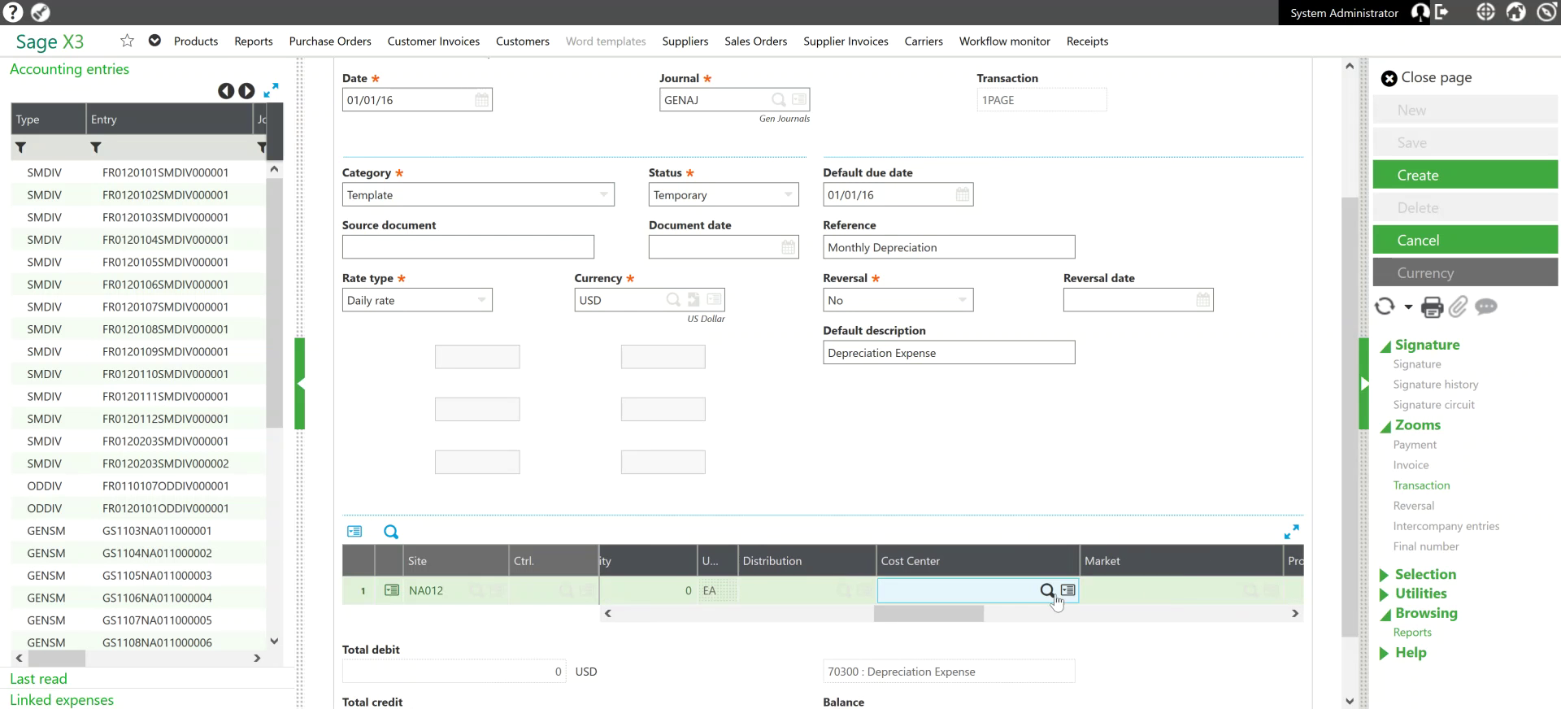
{"action": "left_click", "coordinate": [1046, 590]}
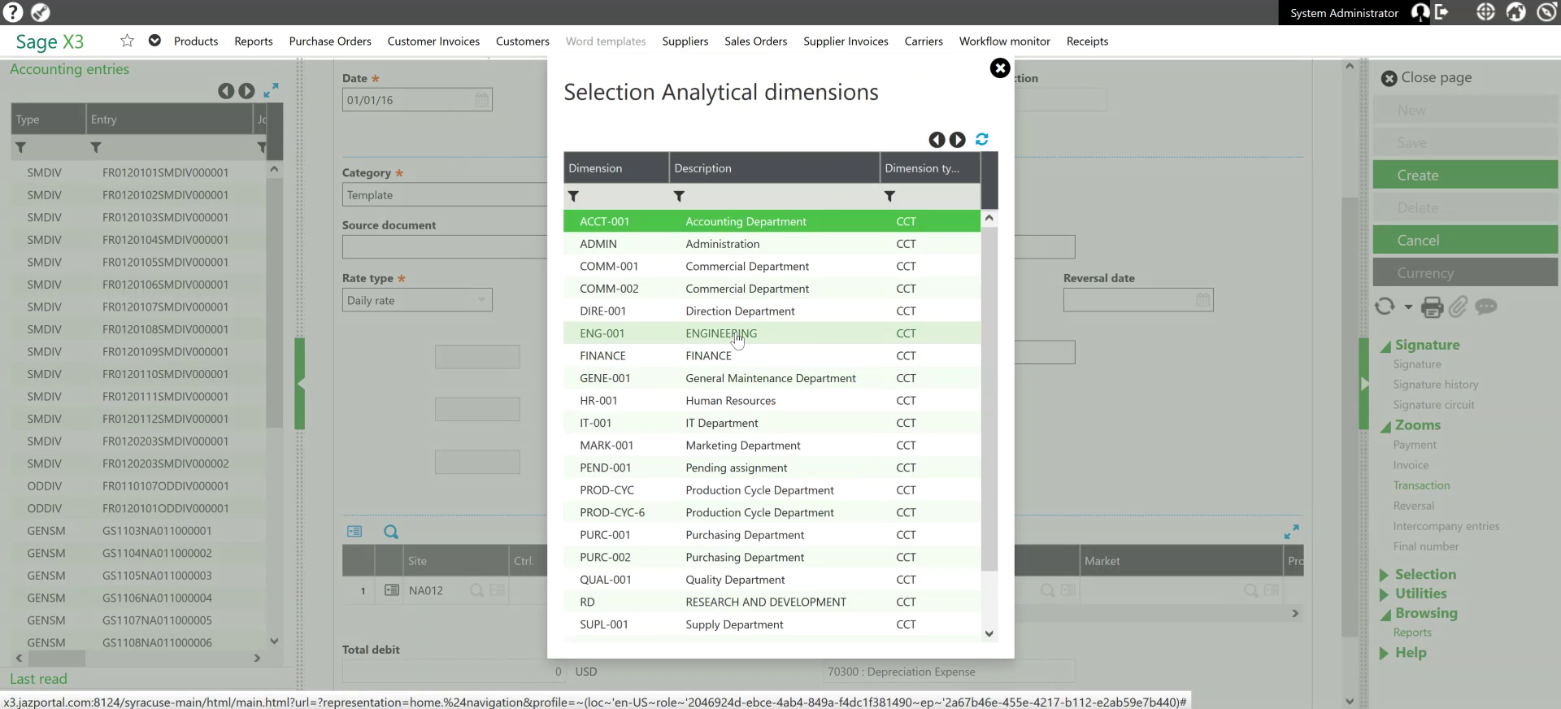
{"action": "left_click", "coordinate": [737, 335]}
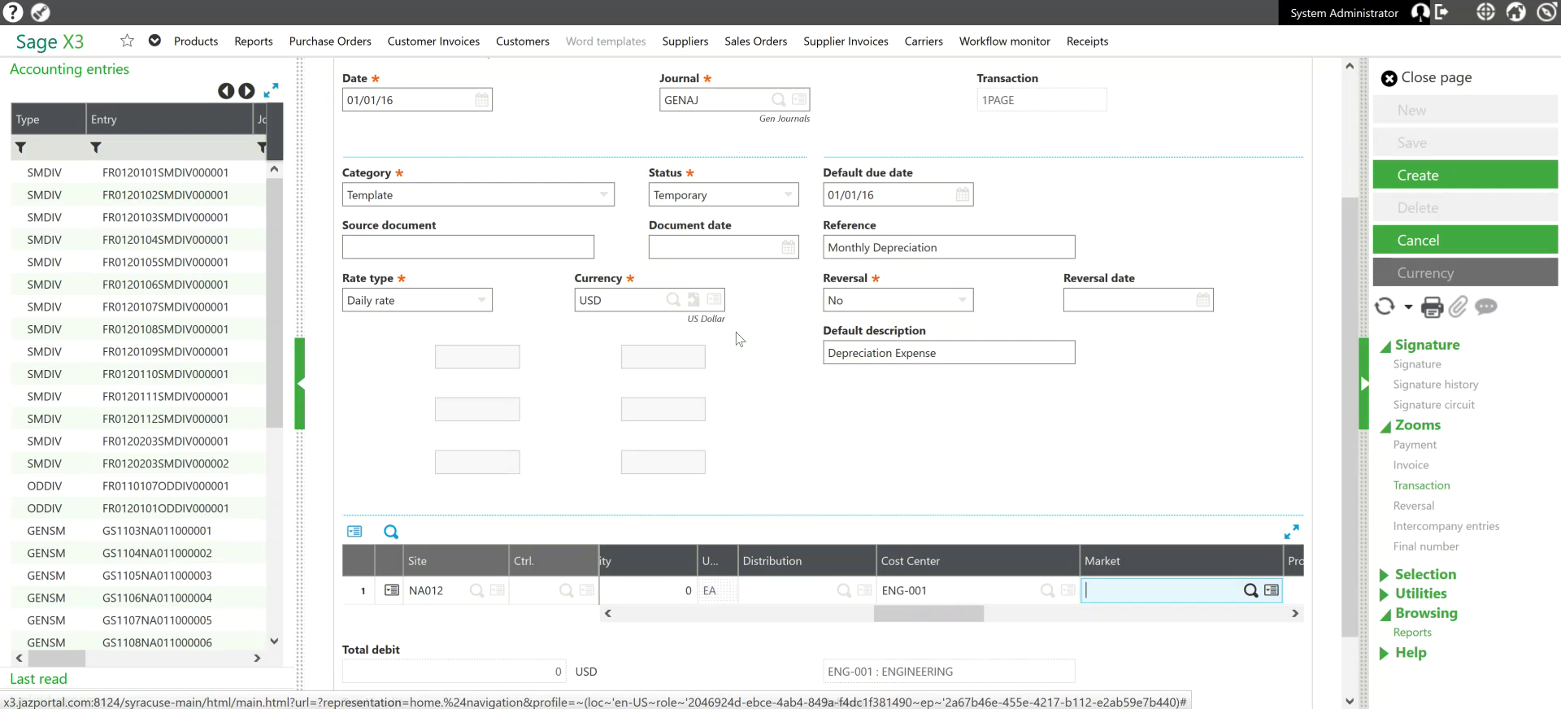
{"action": "key", "text": "Tab"}
{"action": "key", "text": "Tab"}
{"action": "key", "text": "Tab"}
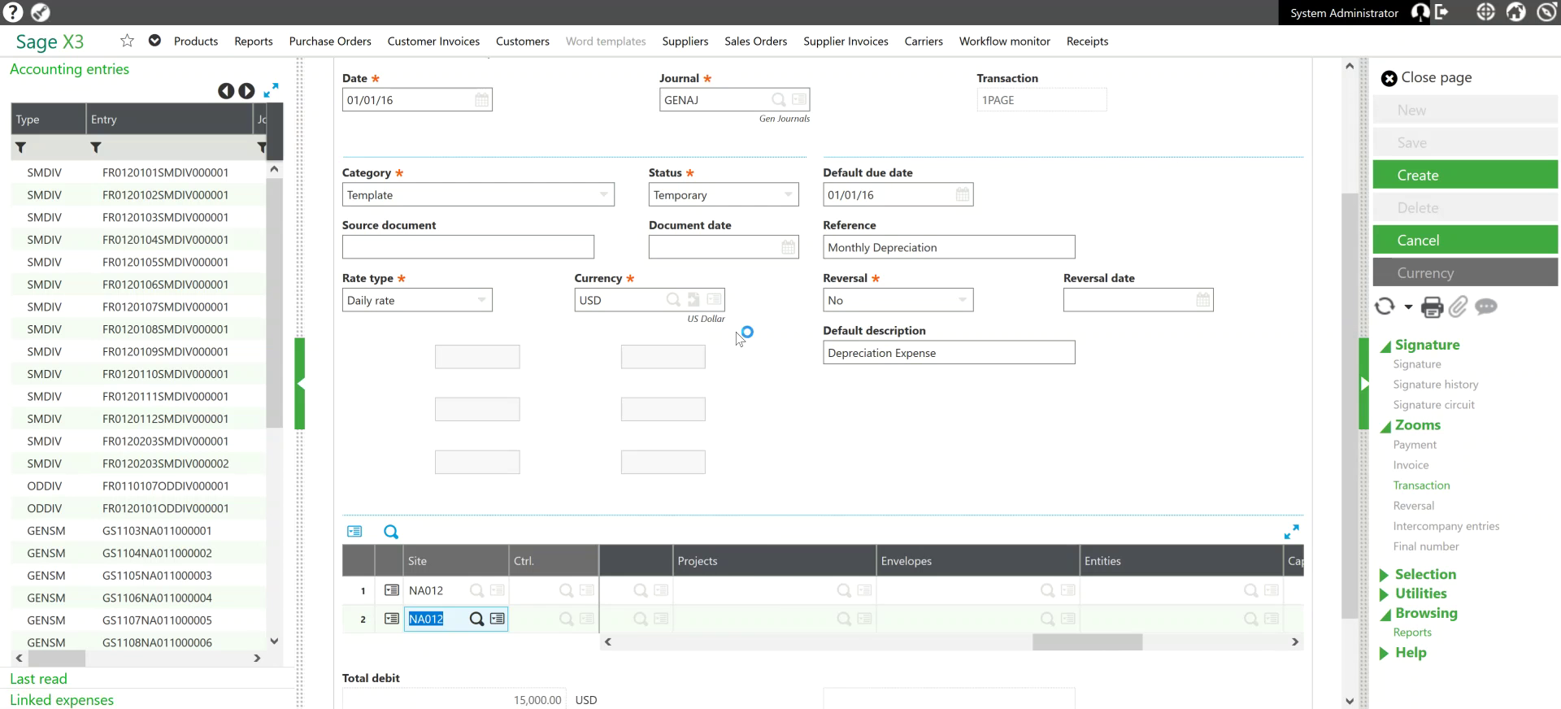
- Assign account 18100 Accum Depr - Equipment to the second journal line from the accounts list
{"action": "left_click", "coordinate": [746, 619]}
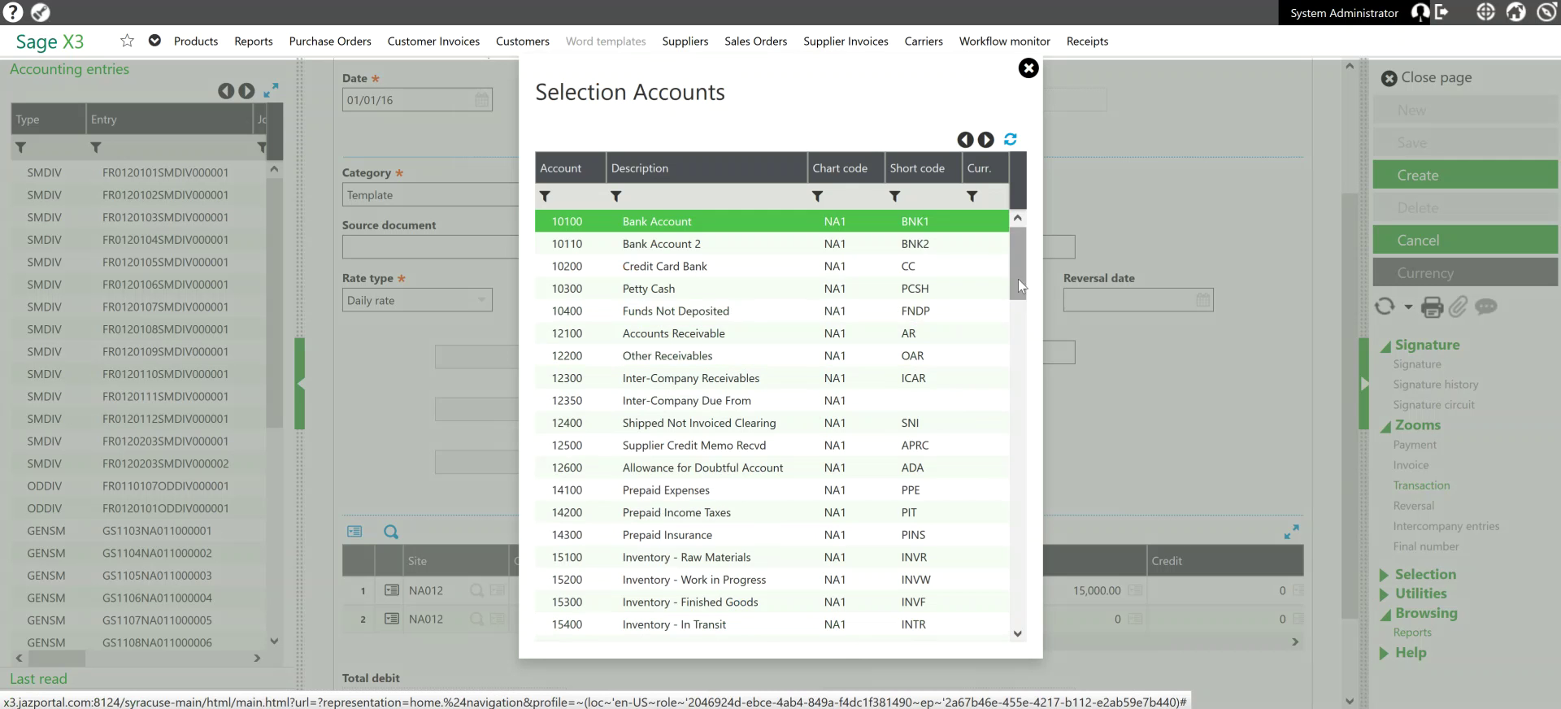
{"action": "left_click_drag", "start_coordinate": [1018, 280], "coordinate": [1016, 332]}
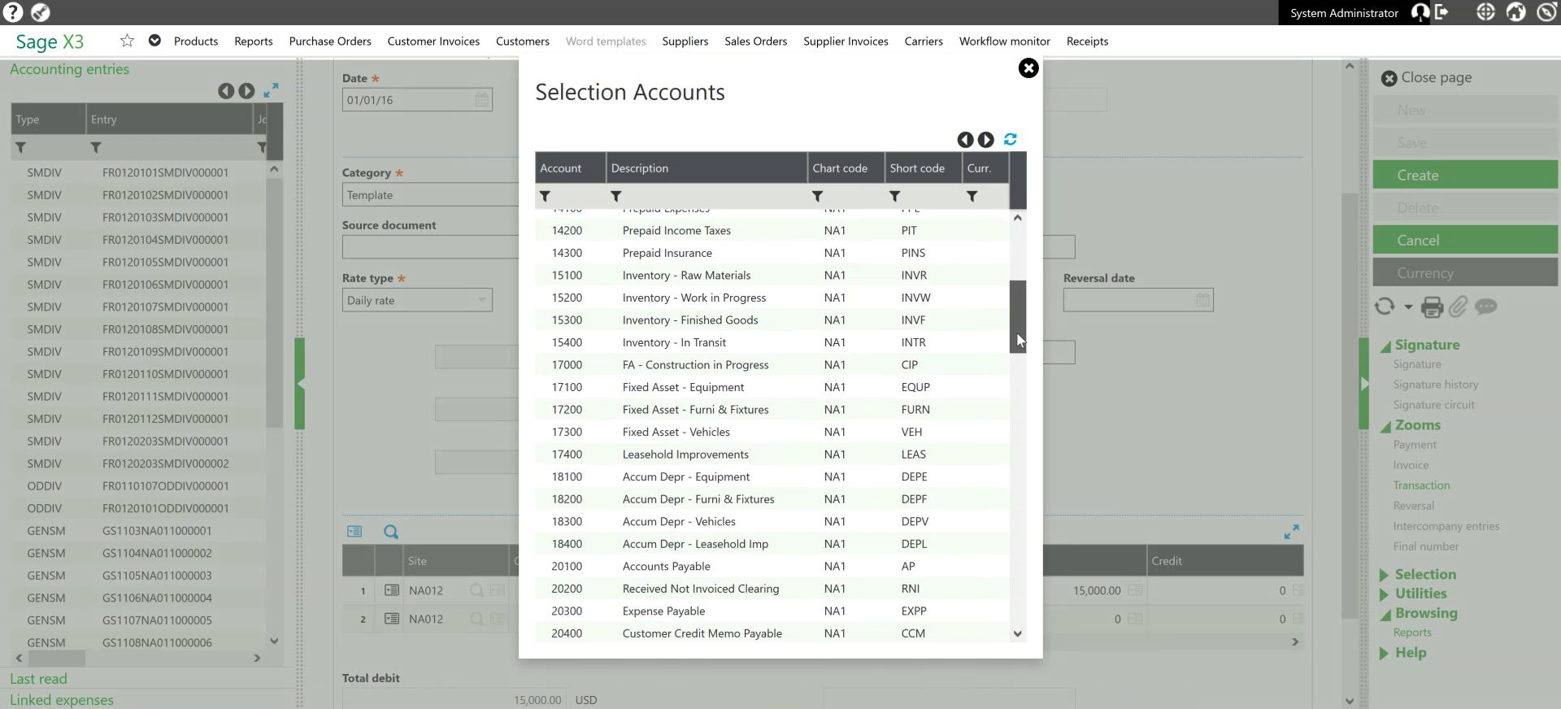
{"action": "left_click", "coordinate": [792, 471]}
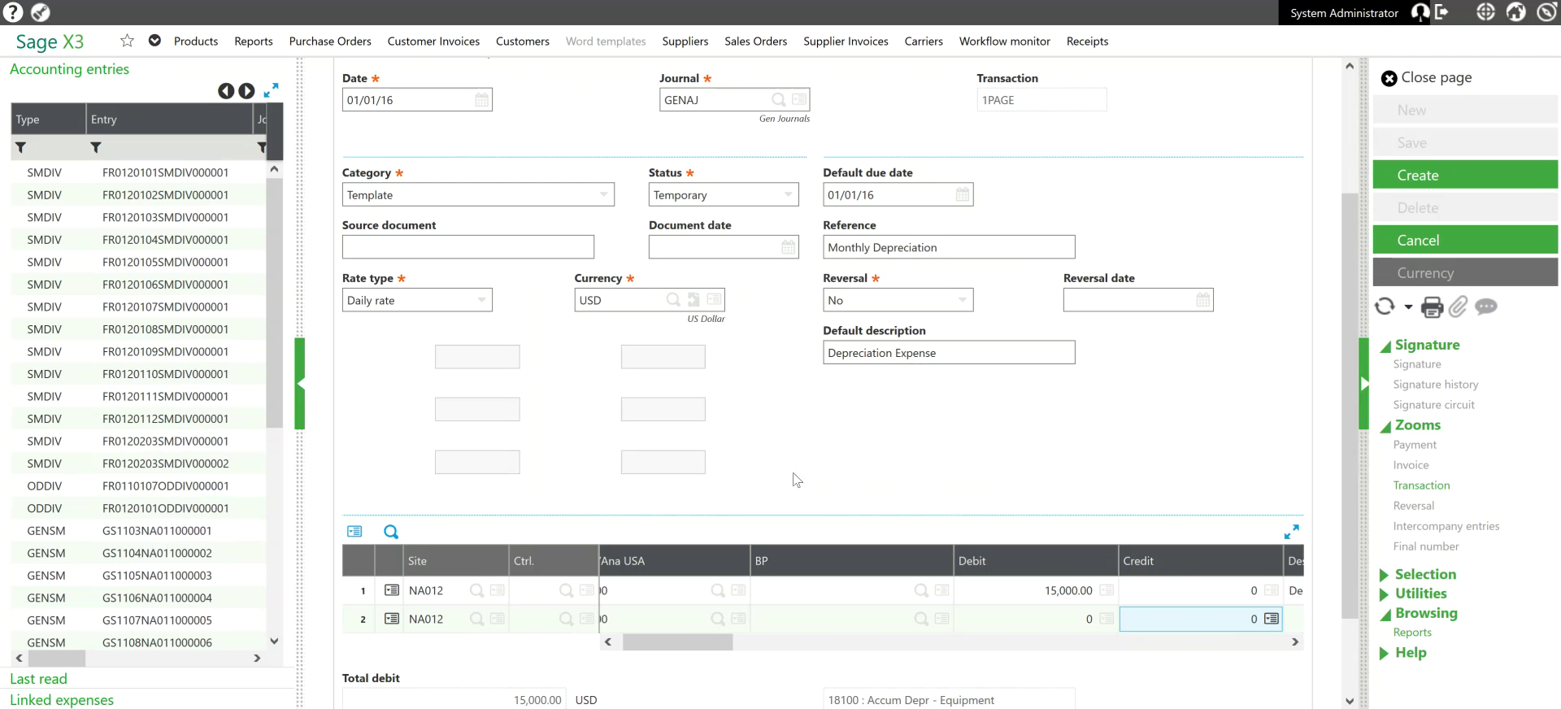
- Set the credit of the second line to 15,000 and create the journal entry
{"action": "left_click", "coordinate": [1217, 618]}
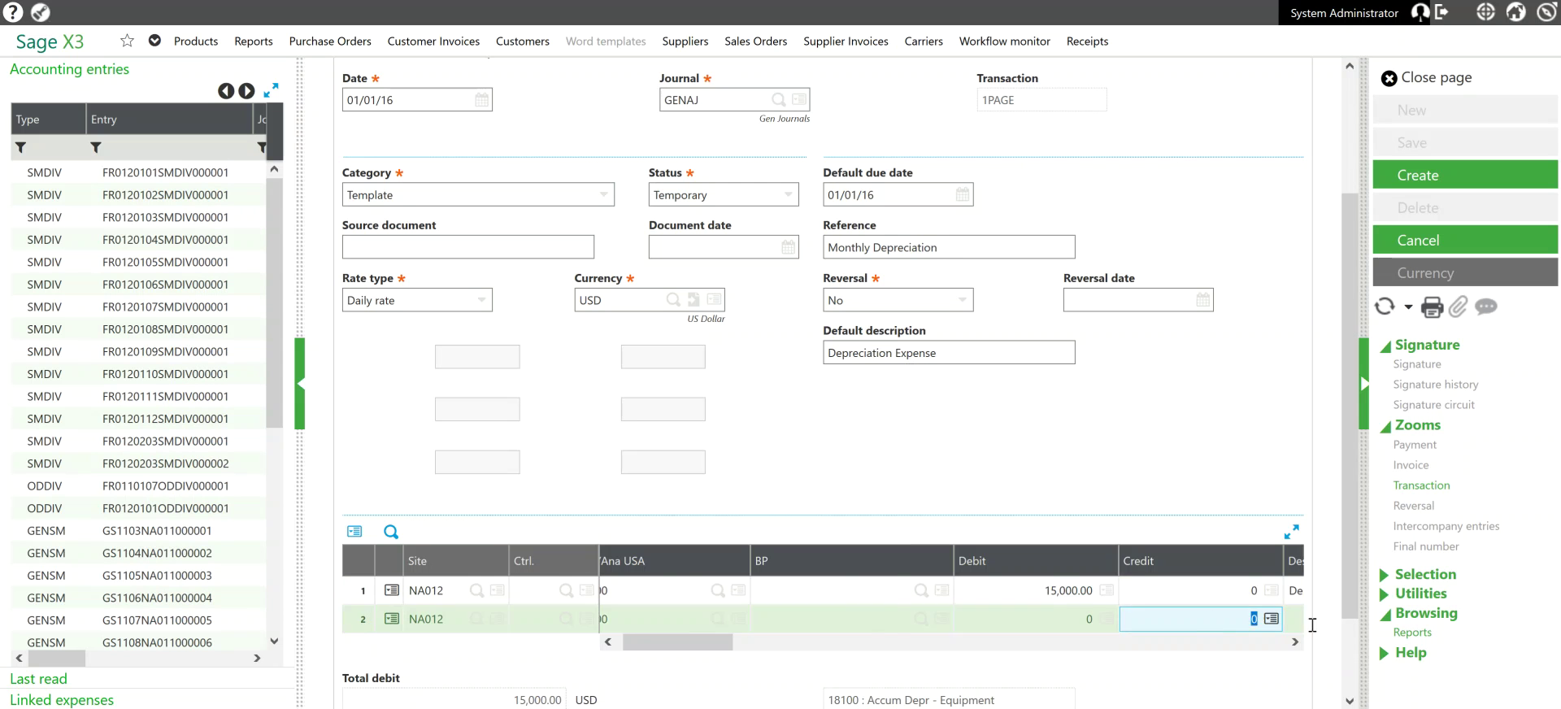
{"action": "type", "text": "15,000"}
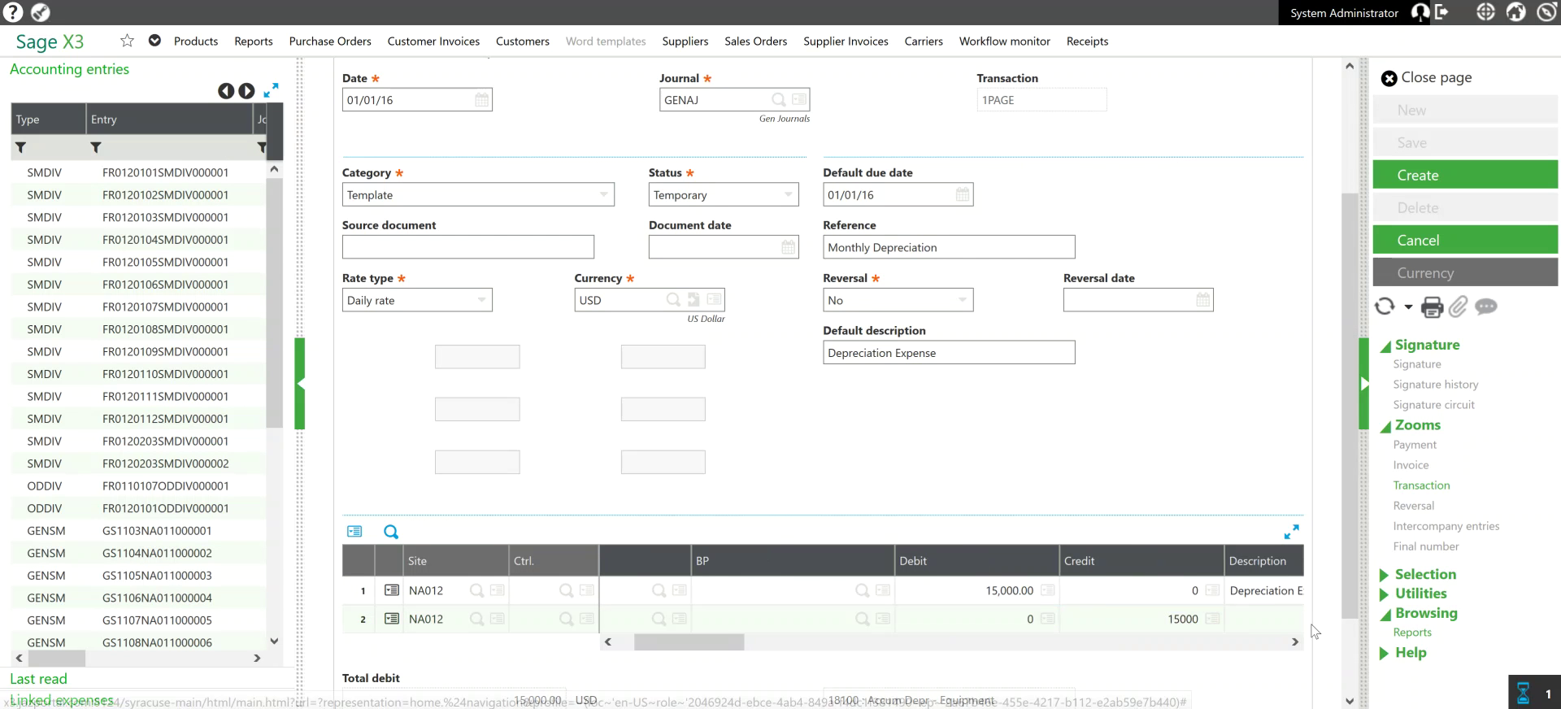
{"action": "key", "text": "Tab"}
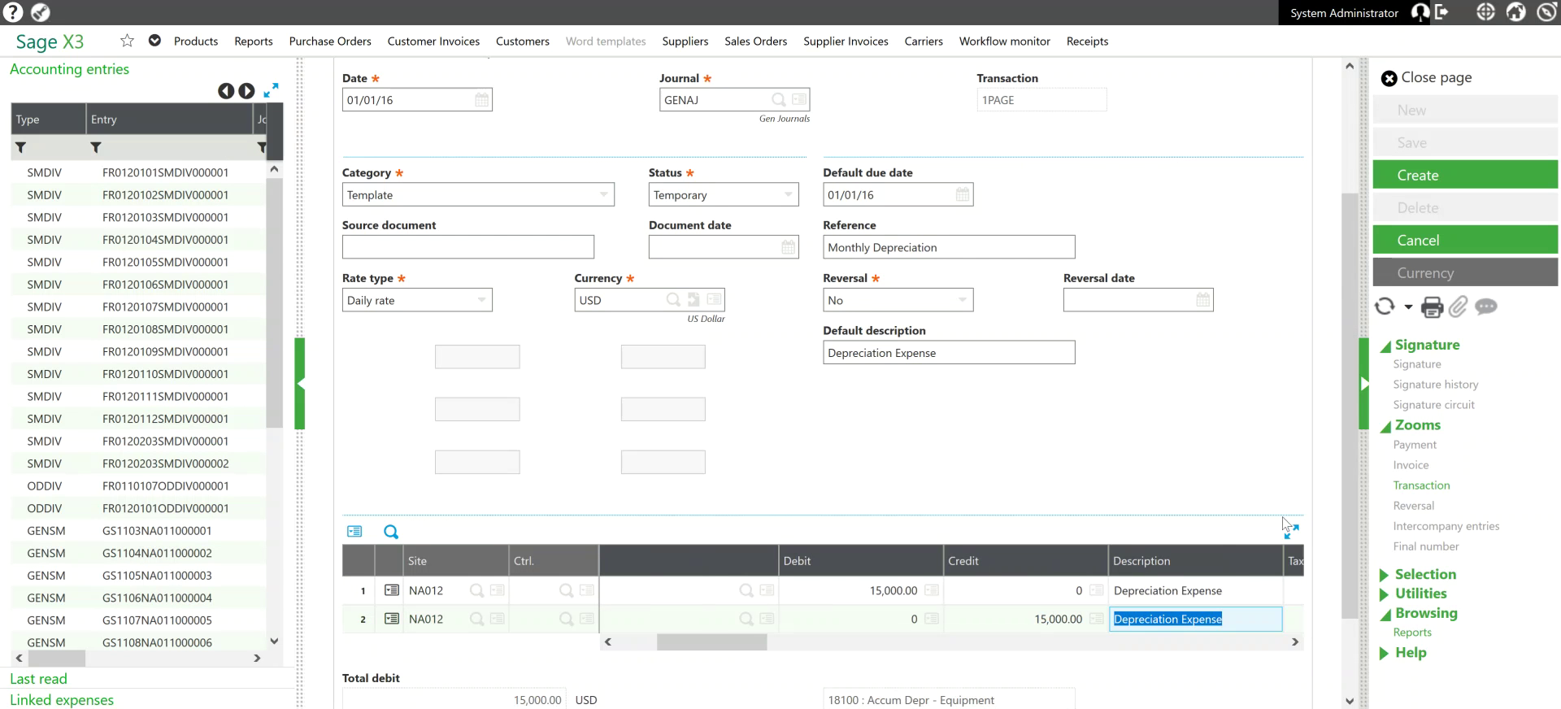
{"action": "left_click", "coordinate": [1423, 182]}
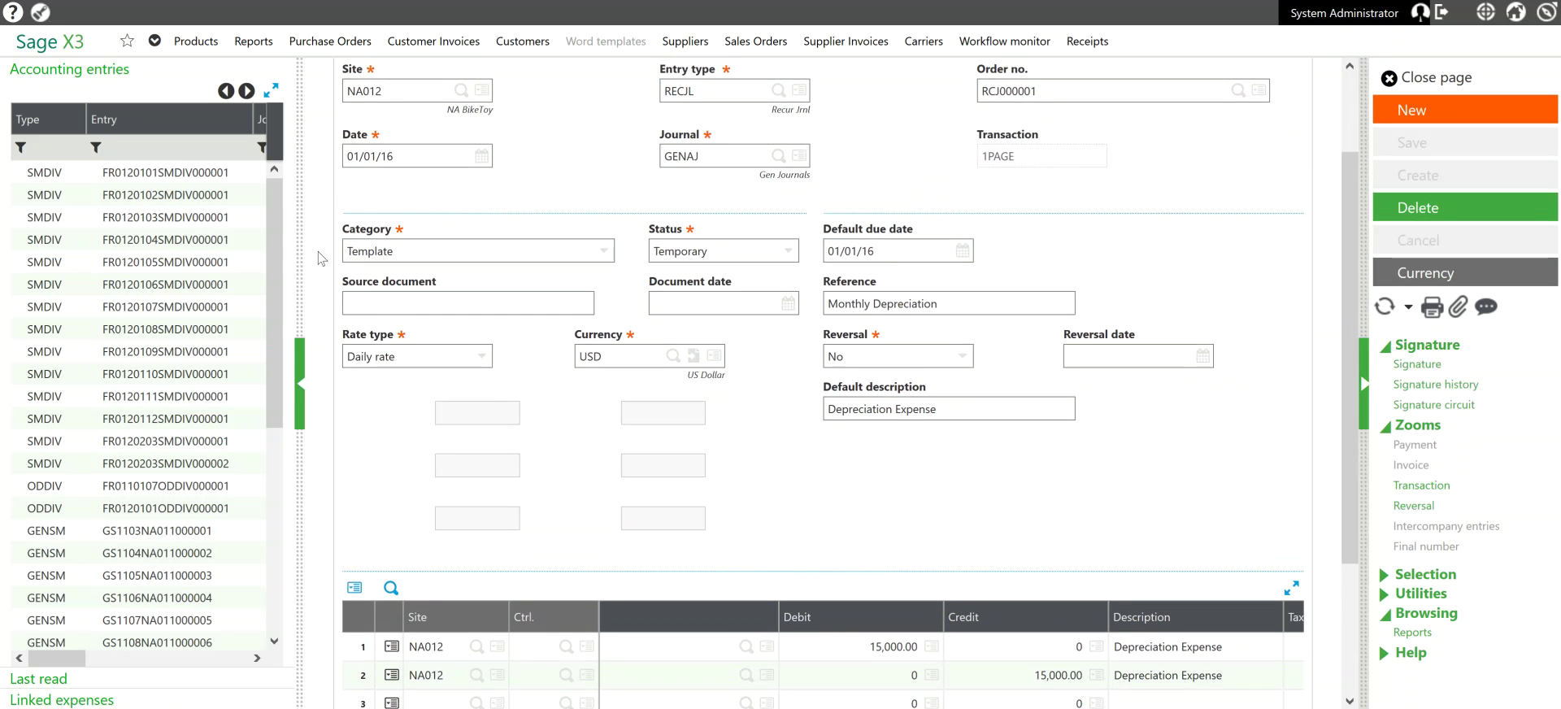
{"action": "scroll", "coordinate": [1353, 443], "scroll_direction": "down", "scroll_amount": 1}
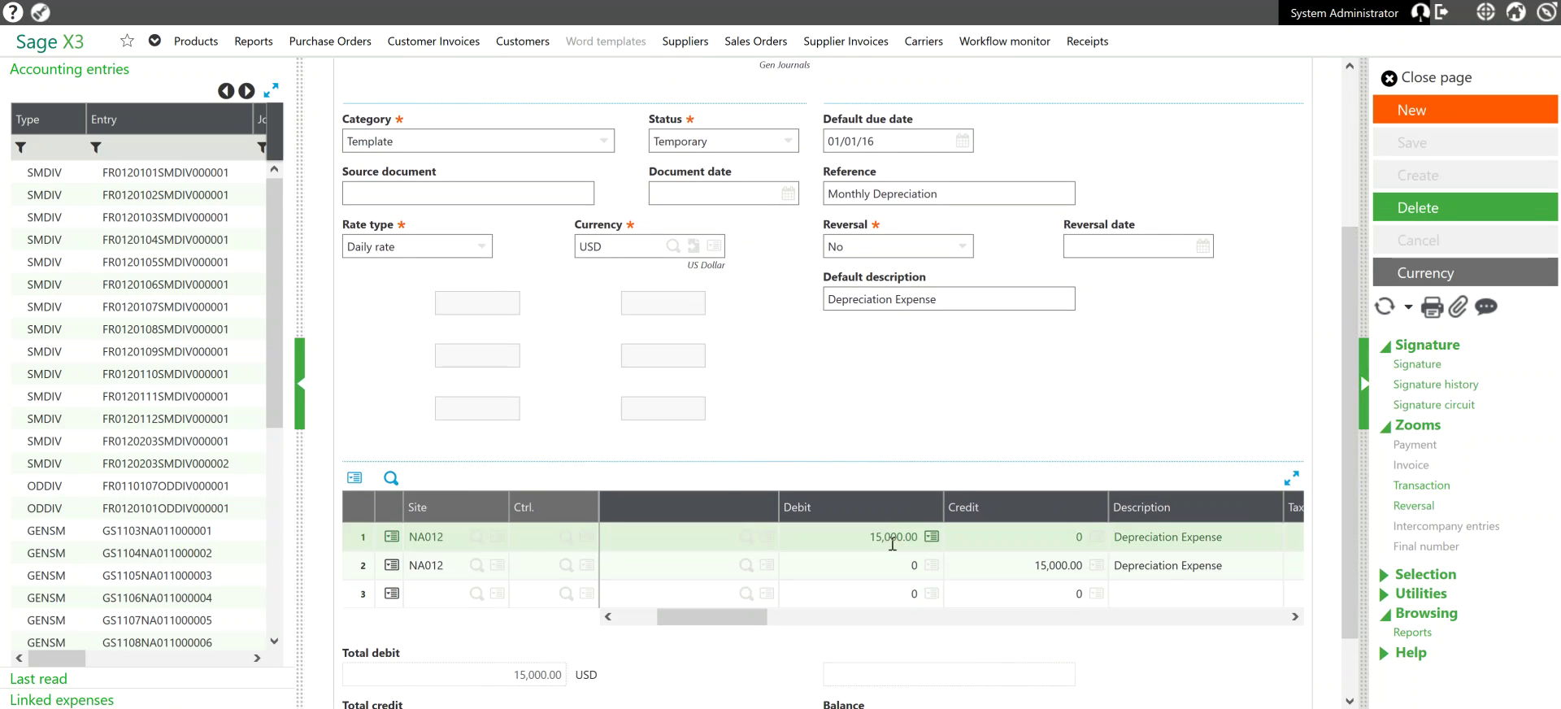
{"action": "left_click", "coordinate": [913, 568]}
{"action": "left_click", "coordinate": [972, 586]}
{"action": "left_click_drag", "start_coordinate": [1350, 384], "coordinate": [1348, 230]}
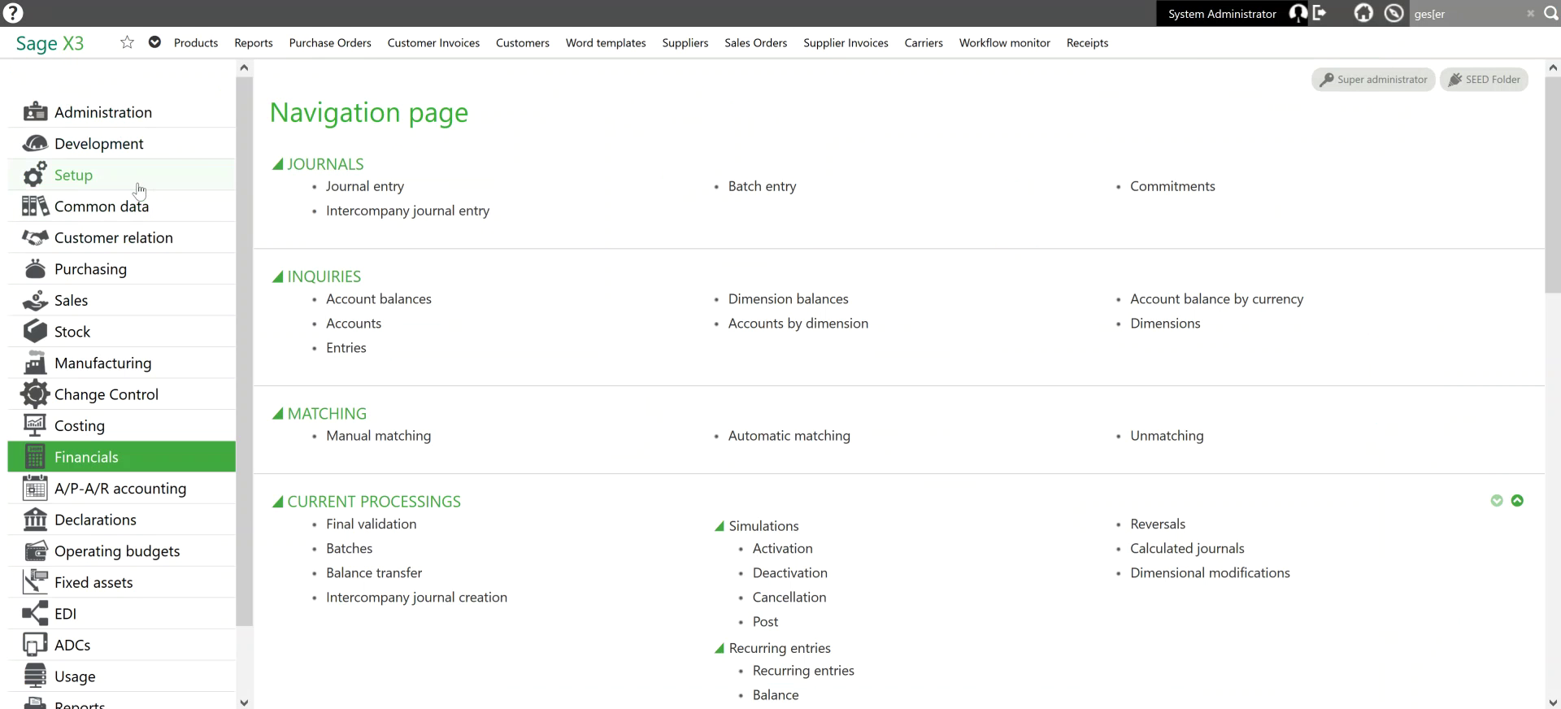
- Open the recurring entries setup among the Financials accounting forms of the Setup module and start a new record
{"action": "left_click", "coordinate": [231, 172]}
{"action": "left_click_drag", "start_coordinate": [1556, 116], "coordinate": [1551, 546]}
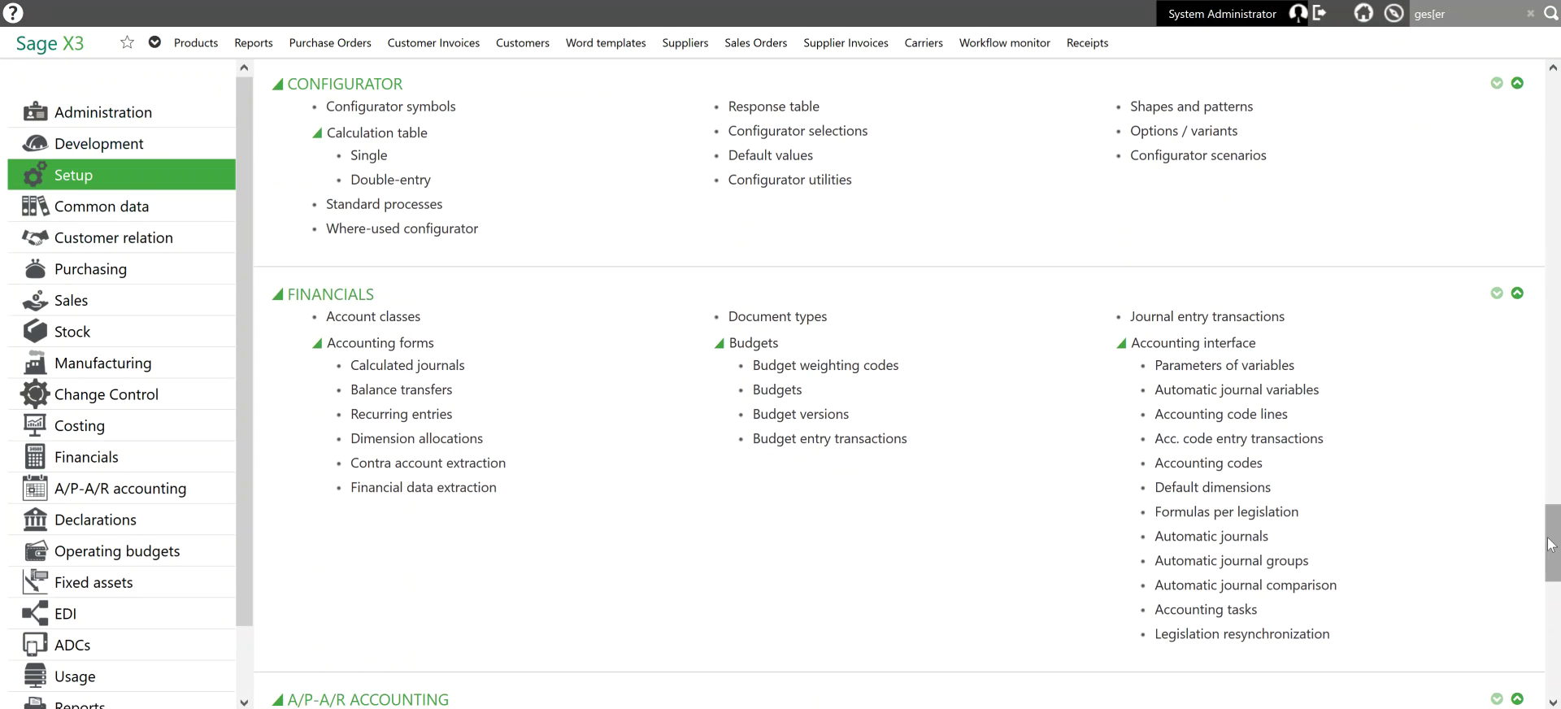
{"action": "left_click", "coordinate": [404, 417]}
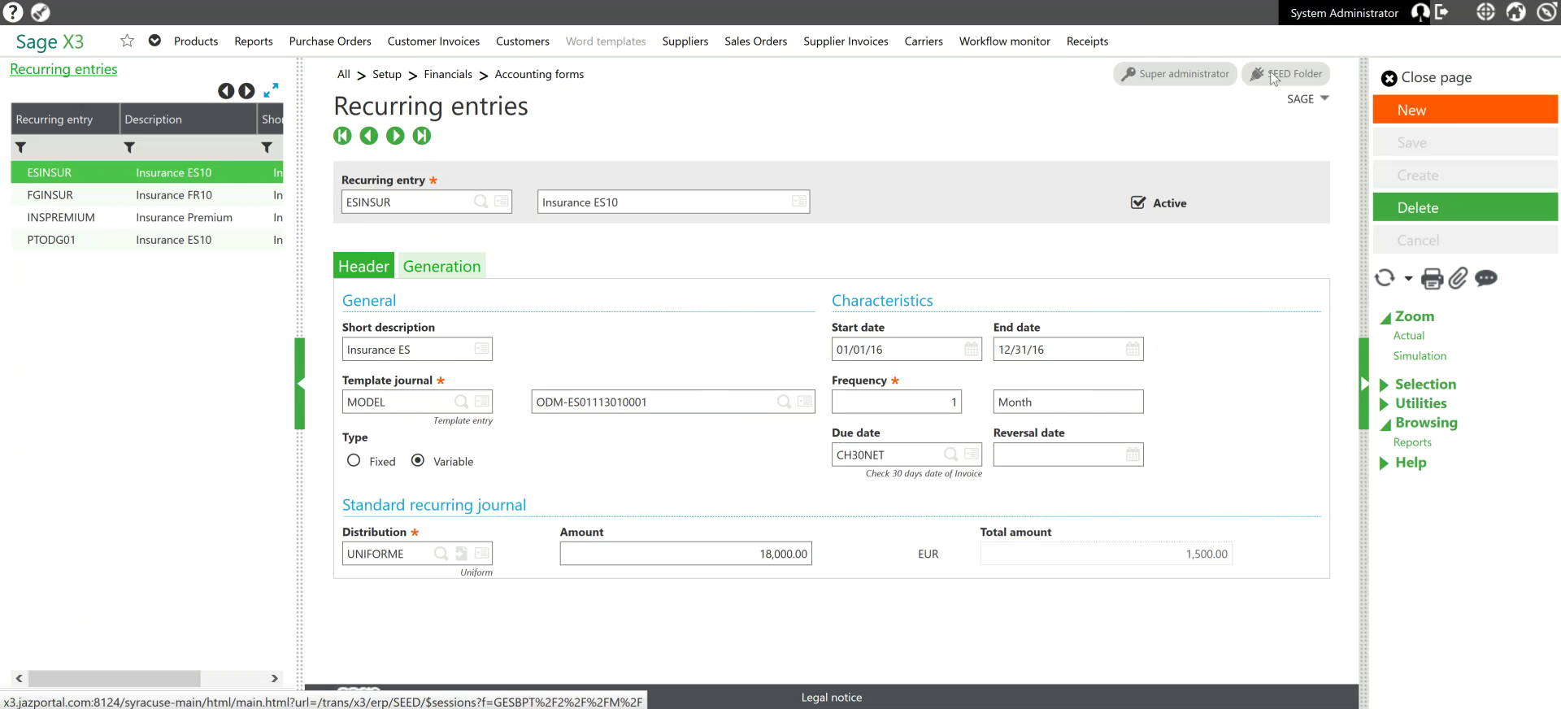
{"action": "left_click", "coordinate": [1420, 113]}
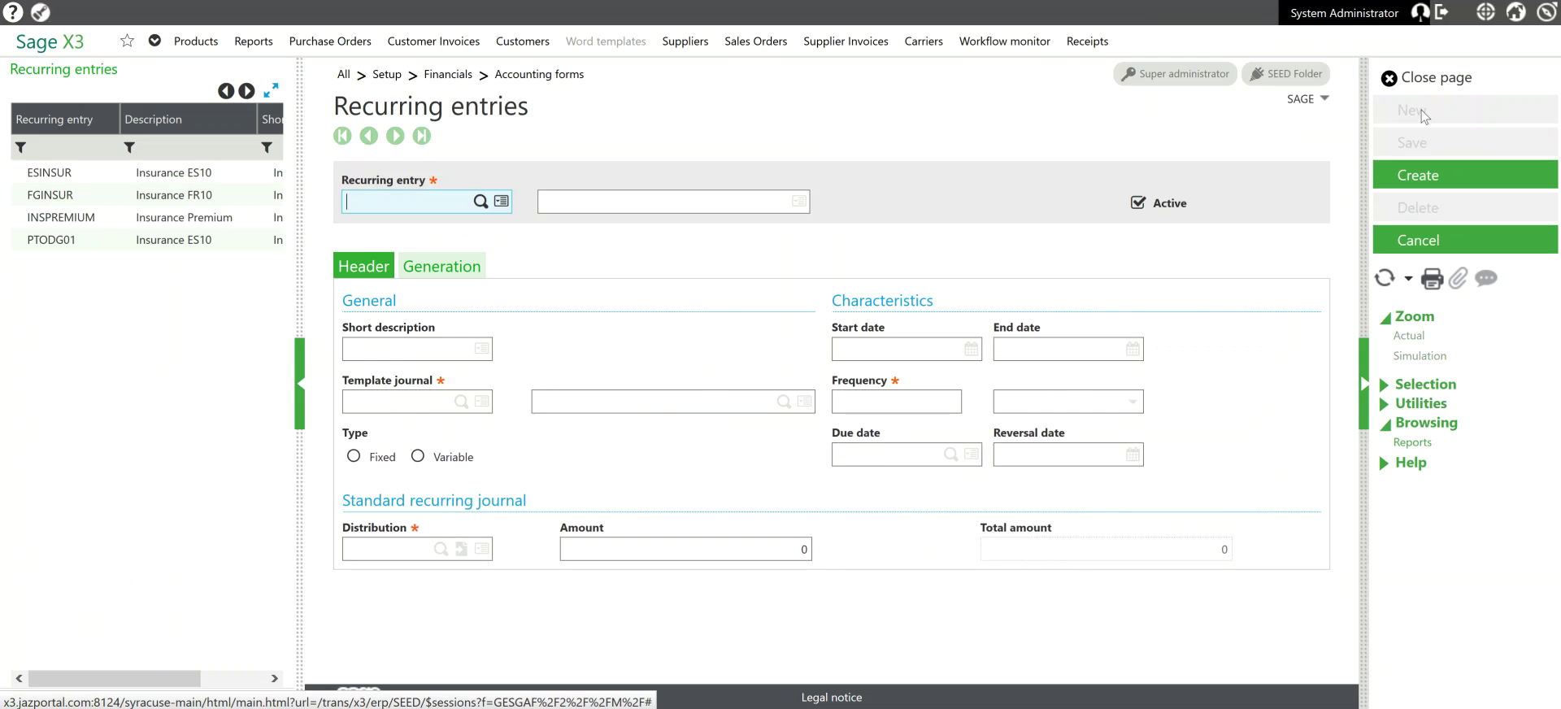
- Give the new recurring entry the code DEPRECIATE and the description "Depreciation Entry - Recurring"
{"action": "type", "text": "dEPRECIATI"}
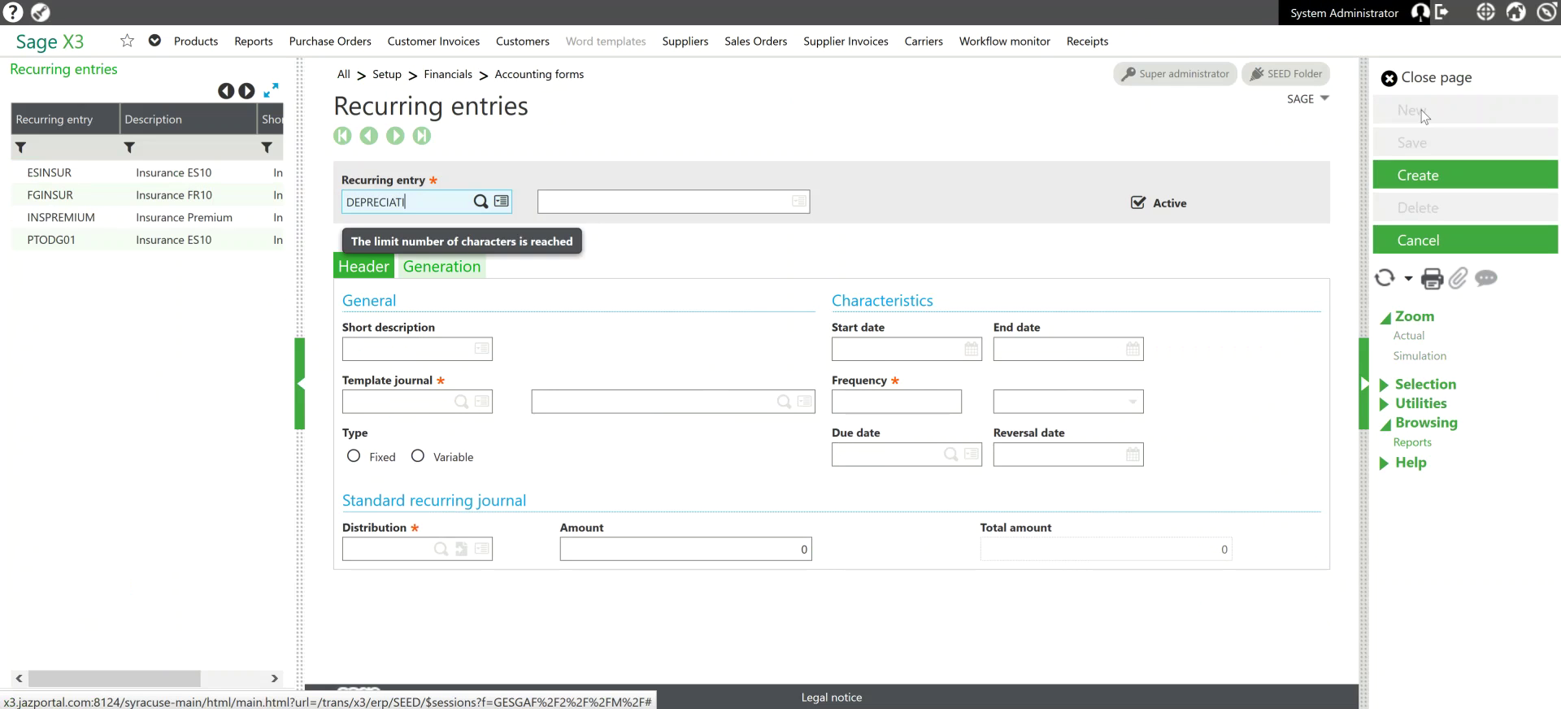
{"action": "key", "text": "Tab"}
{"action": "key", "text": "shift+Tab"}
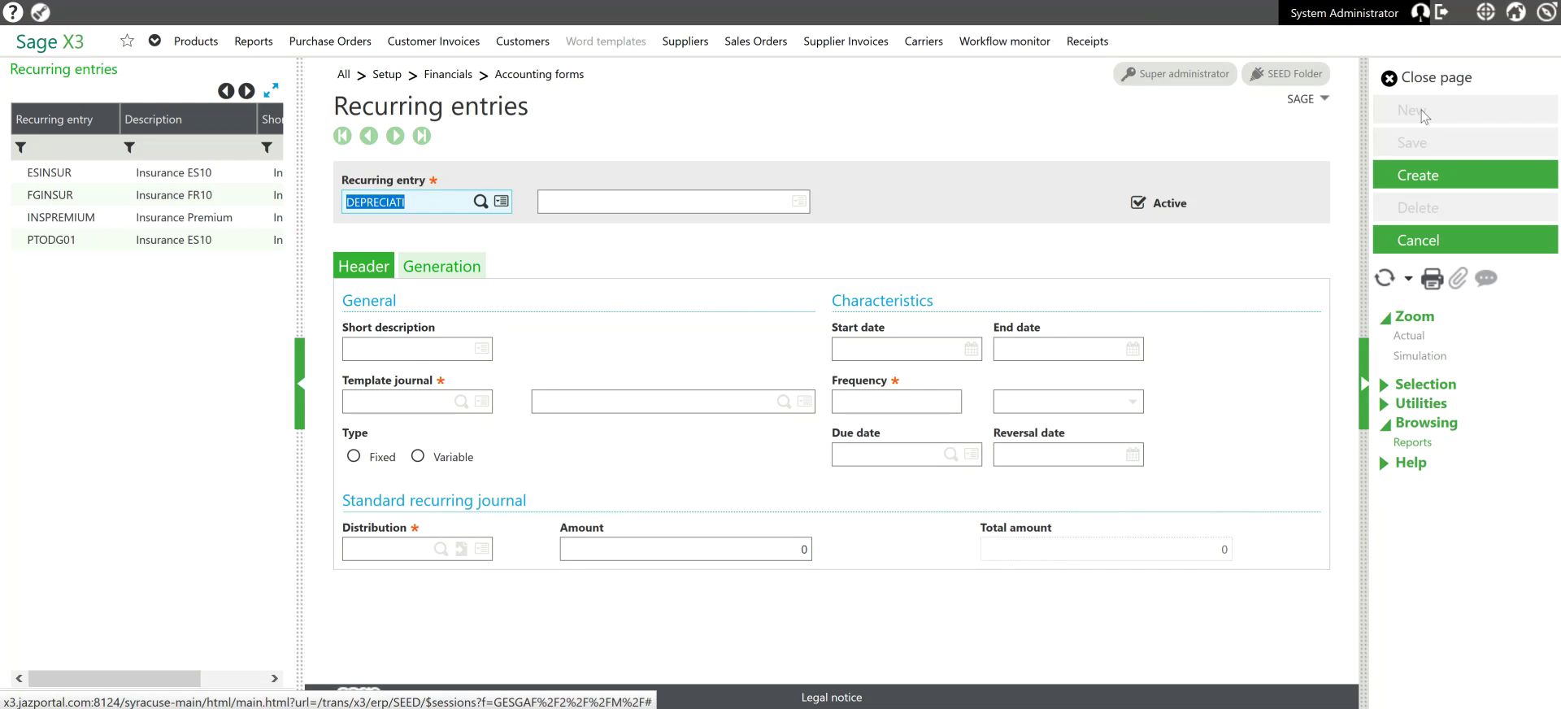
{"action": "key", "text": "End"}
{"action": "key", "text": "BackSpace"}
{"action": "key", "text": "Tab"}
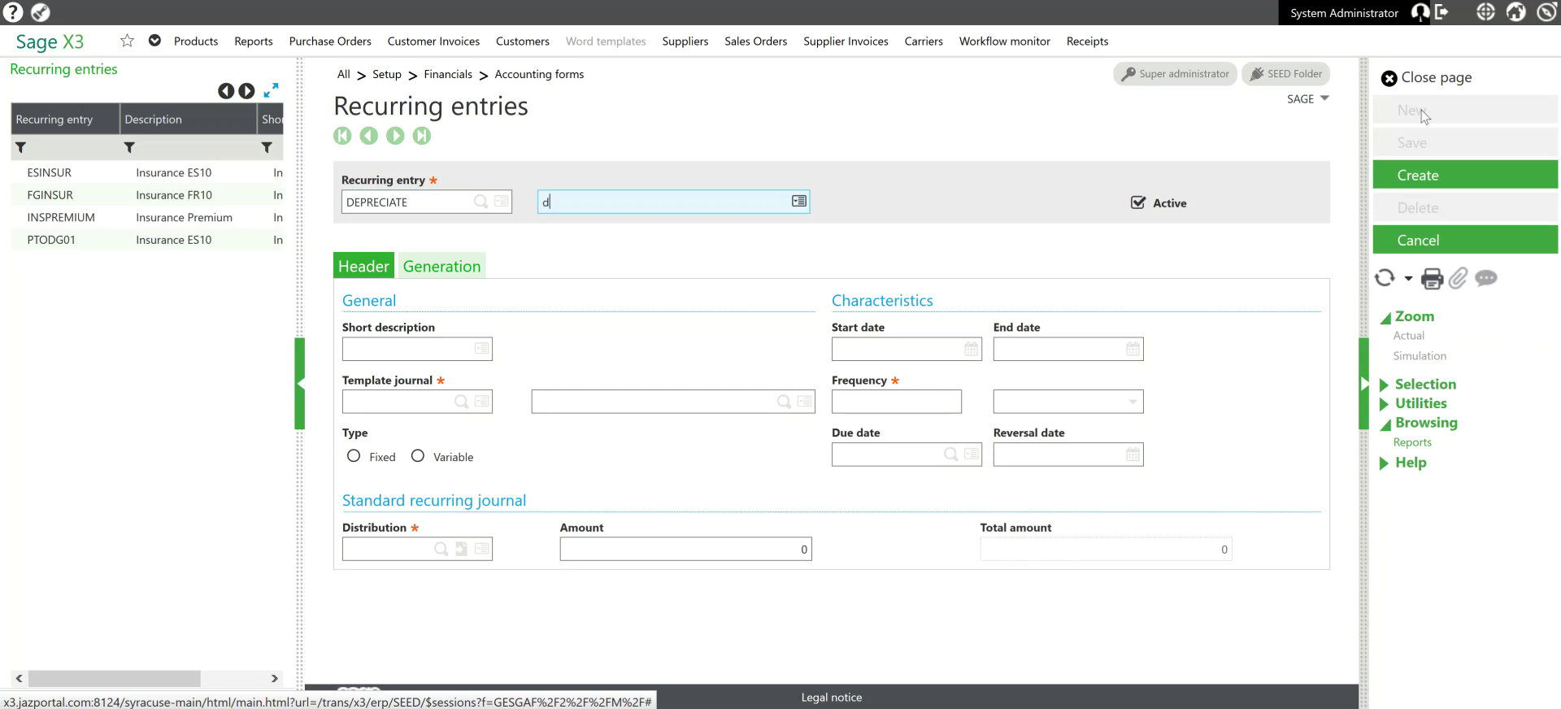
{"action": "type", "text": "Depreciation Entry - Recurring"}
{"action": "key", "text": "Tab"}
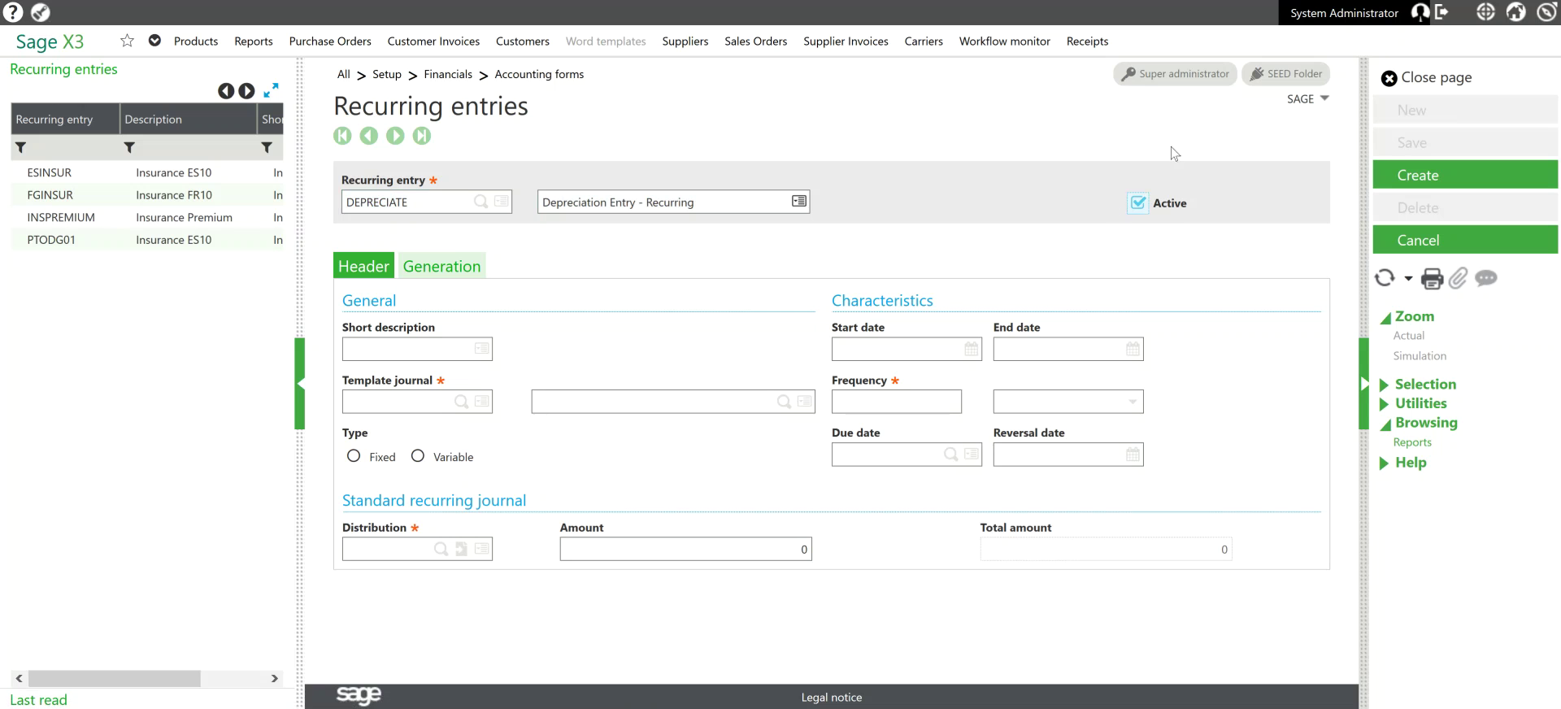
- Set the short description to Deprec and assign RECJL entry RCJ000001 (Monthly Depreciation) as the template journal
{"action": "key", "text": "Tab"}
{"action": "type", "text": "Depre"}
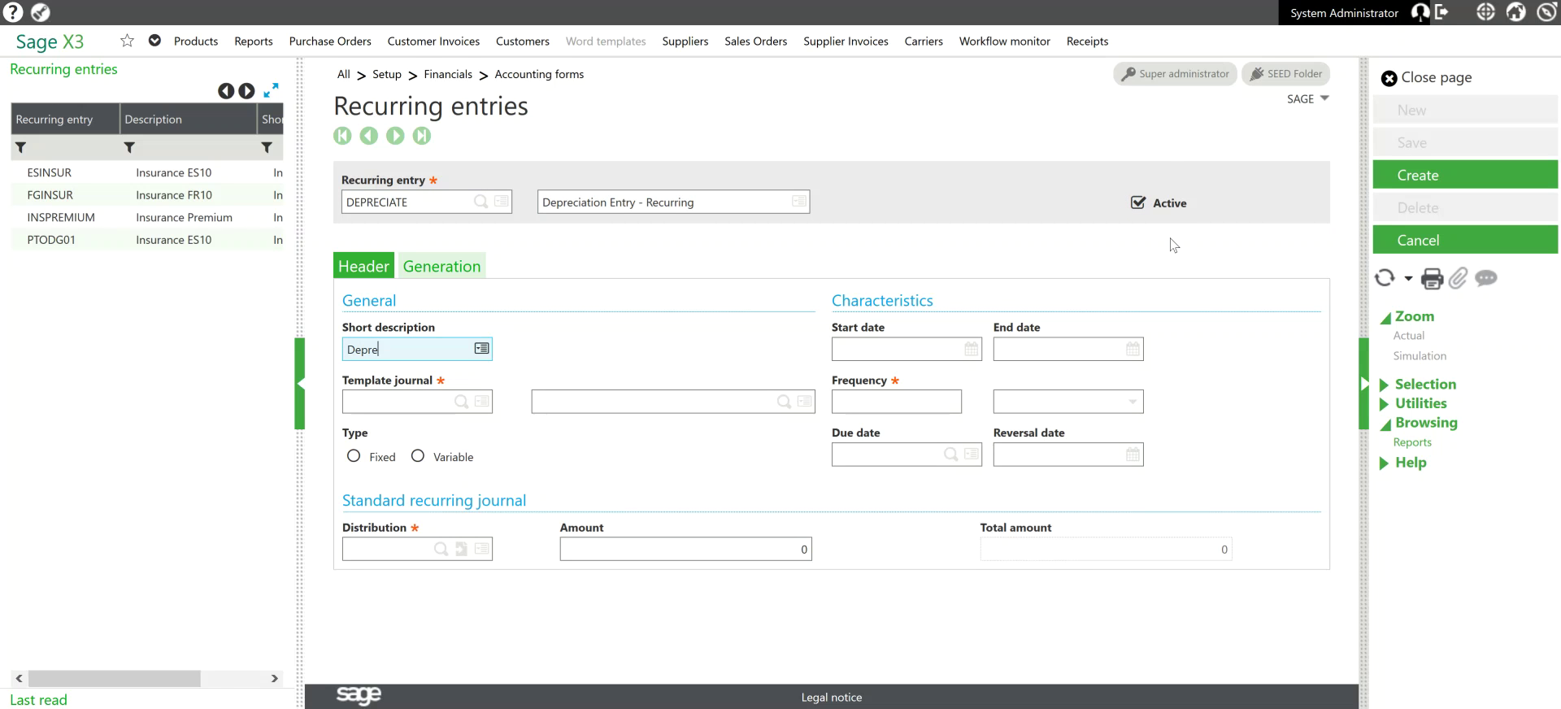
{"action": "type", "text": "c"}
{"action": "key", "text": "Tab"}
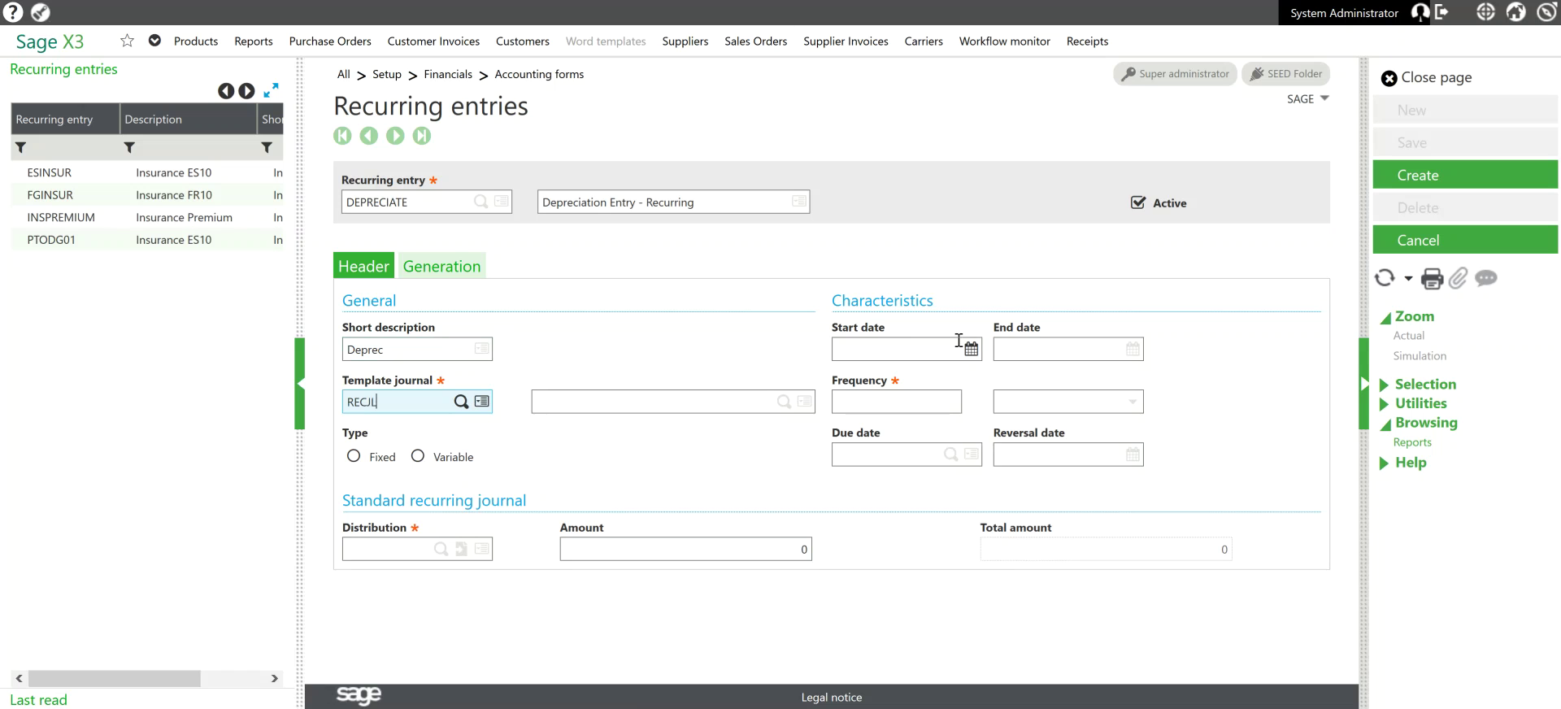
{"action": "key", "text": "Tab"}
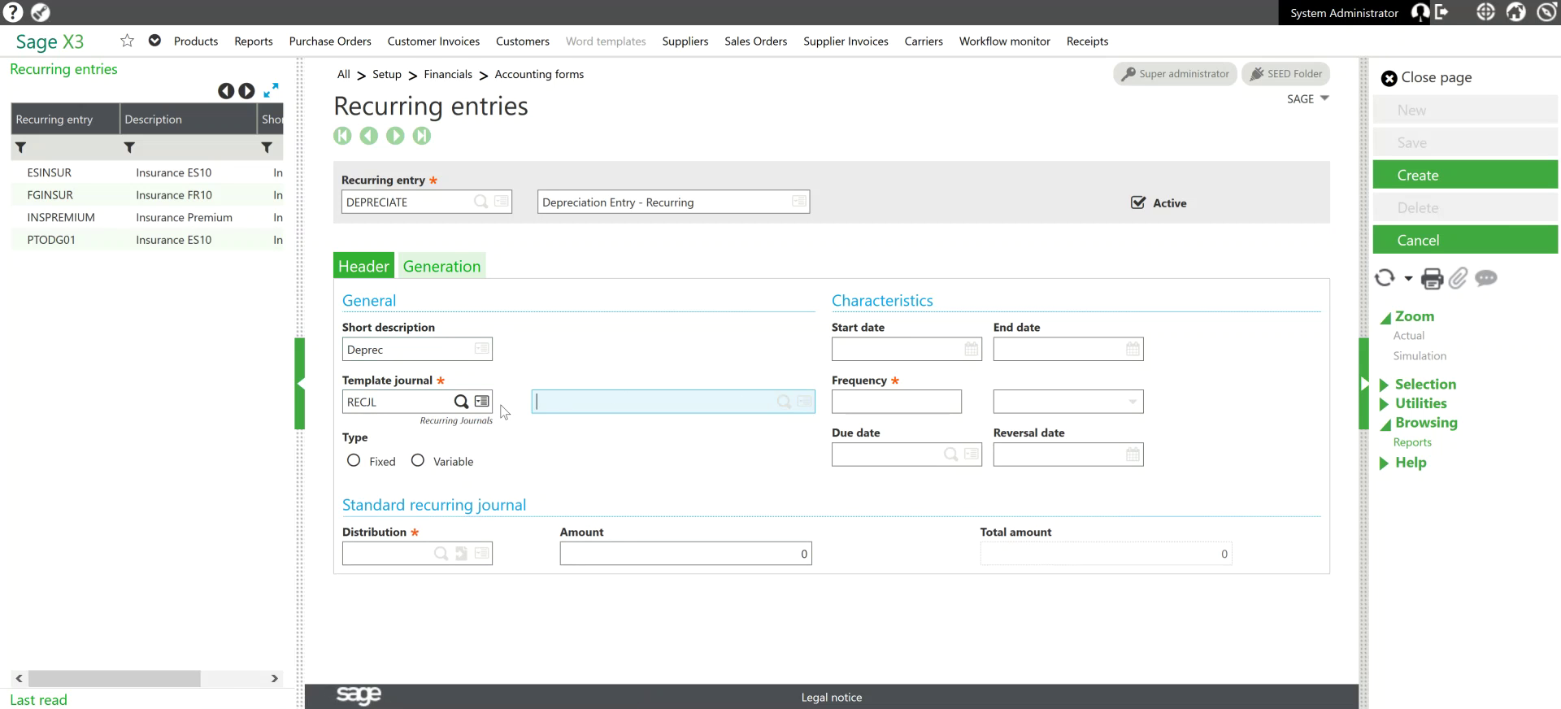
{"action": "left_click", "coordinate": [782, 402]}
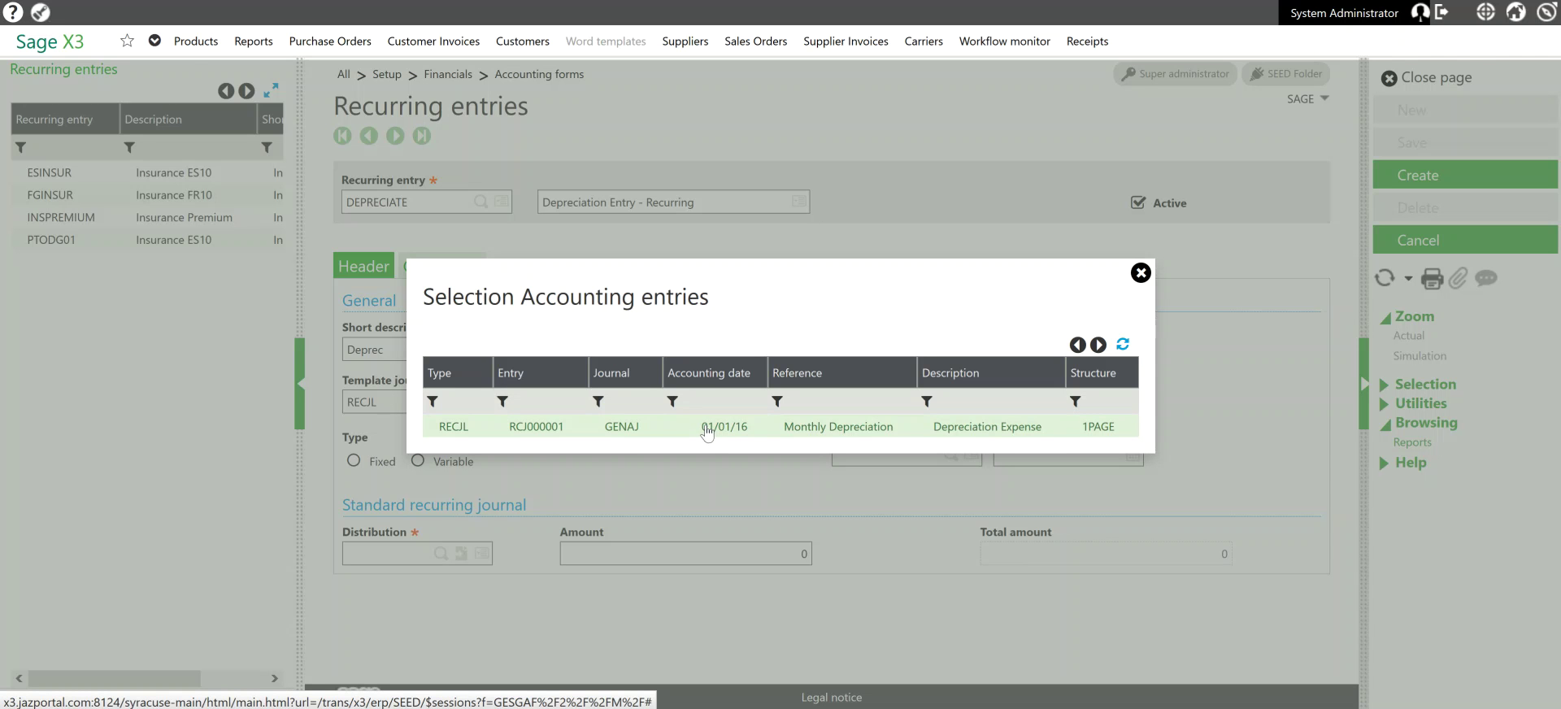
{"action": "left_click", "coordinate": [708, 428]}
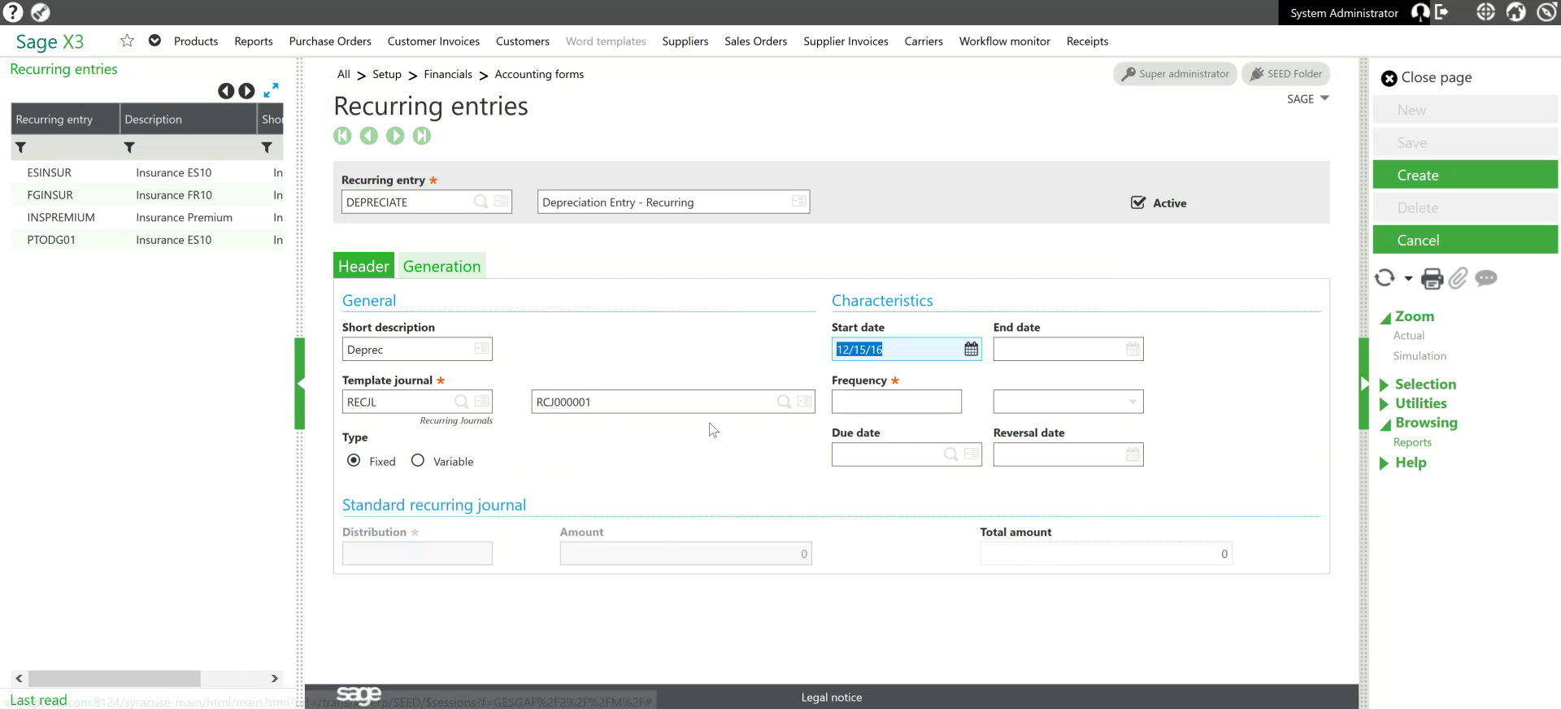
- Set the recurring entry's start date to 01/01/16 and its end date to 12/31/16
{"action": "type", "text": "01"}
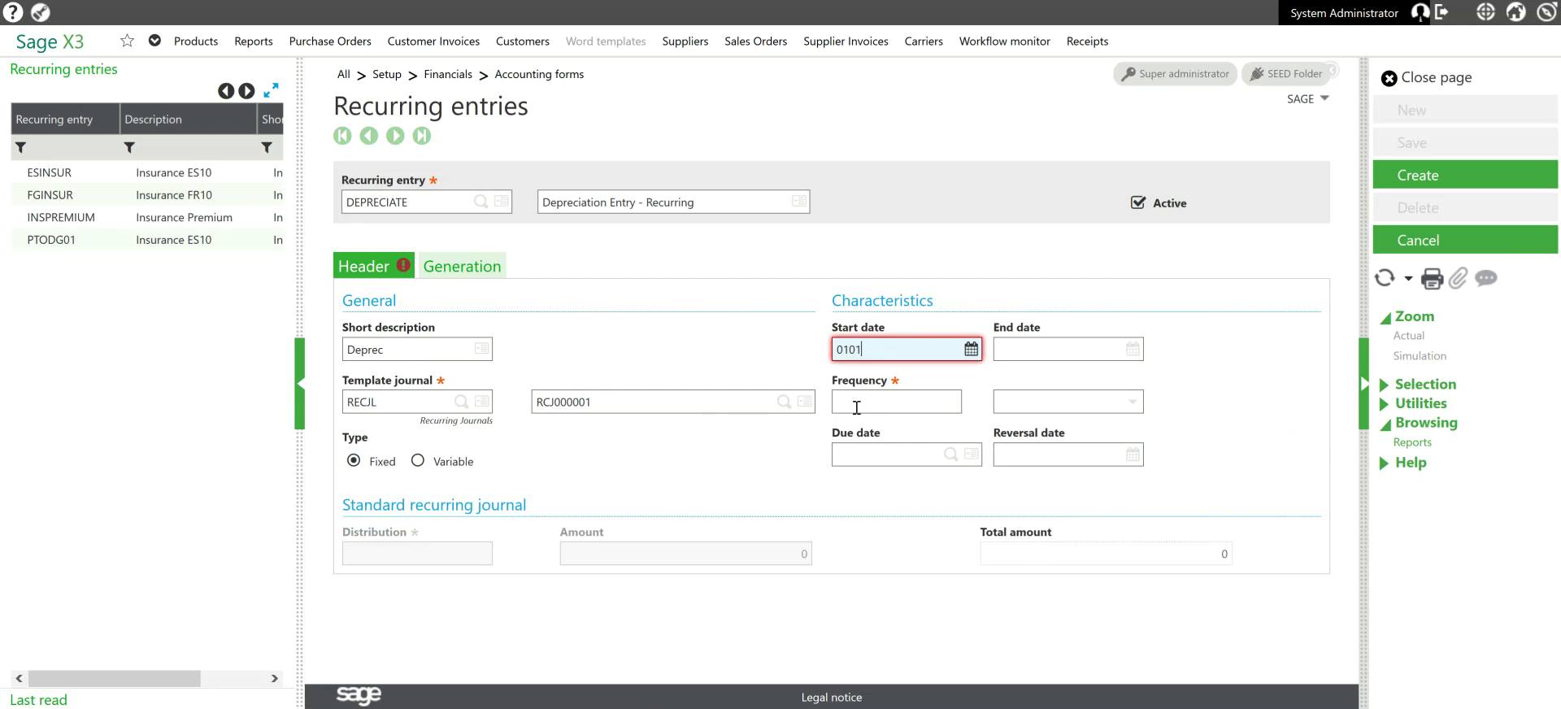
{"action": "type", "text": "/01/16"}
{"action": "key", "text": "Tab"}
{"action": "type", "text": "12"}
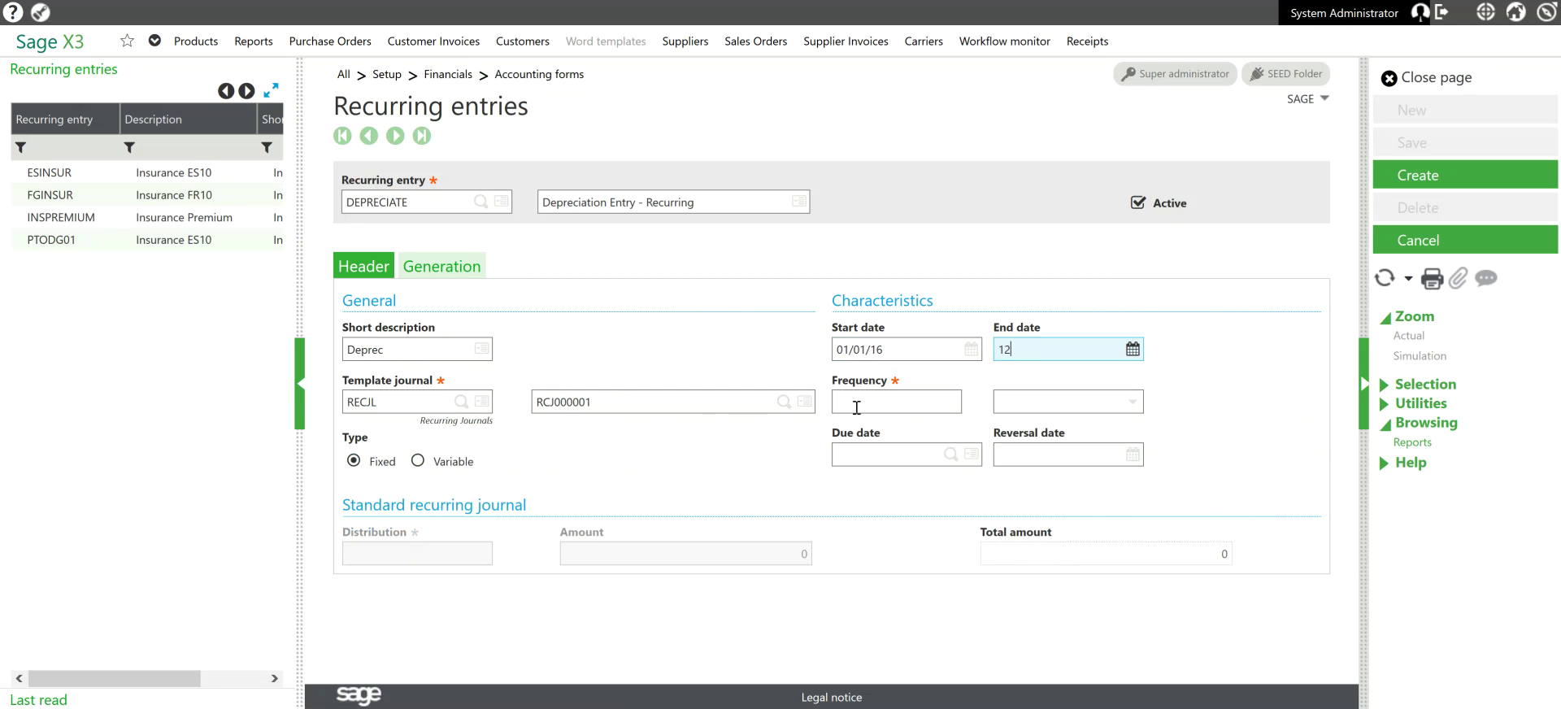
{"action": "type", "text": "3116"}
- Set the frequency to 1 Month and create the recurring entry
{"action": "left_click", "coordinate": [856, 407]}
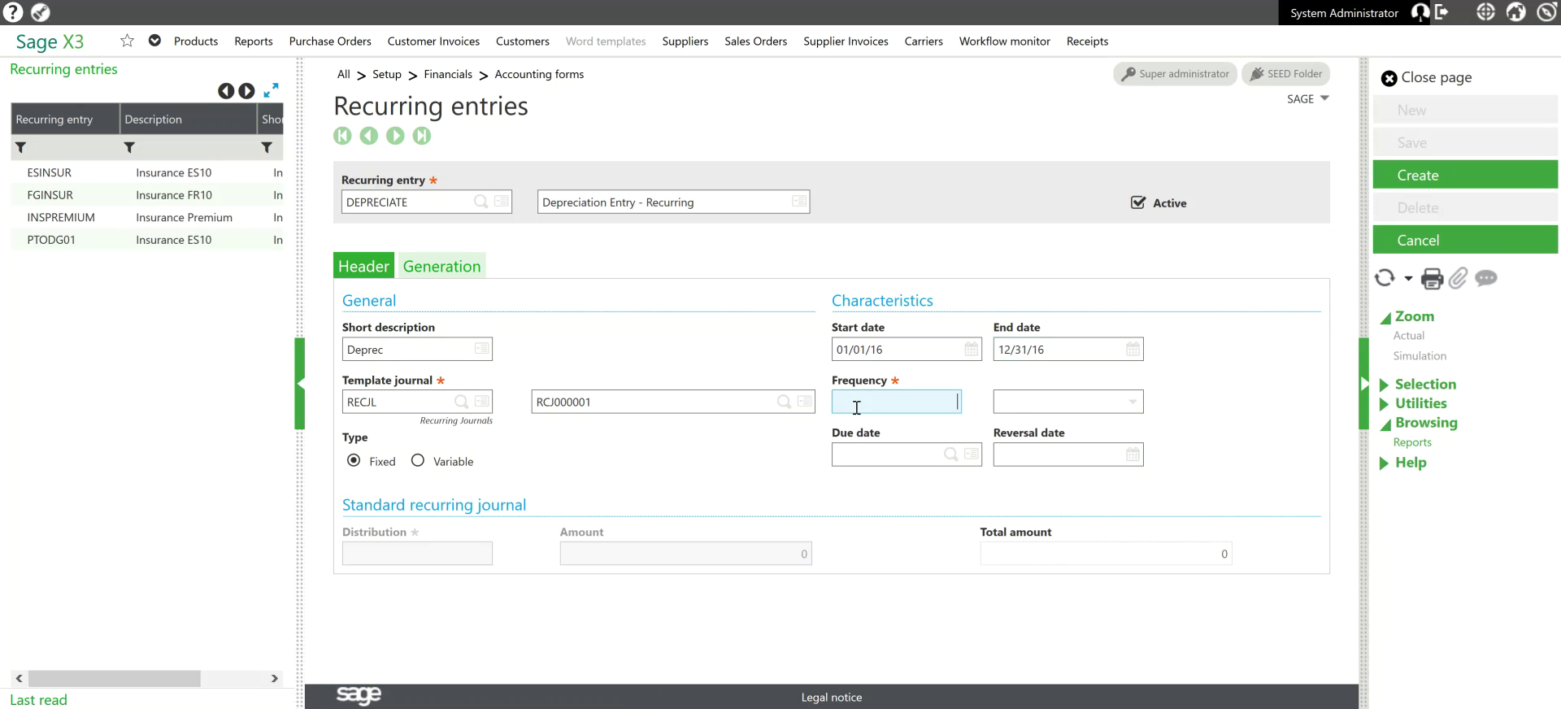
{"action": "type", "text": "1"}
{"action": "key", "text": "Tab"}
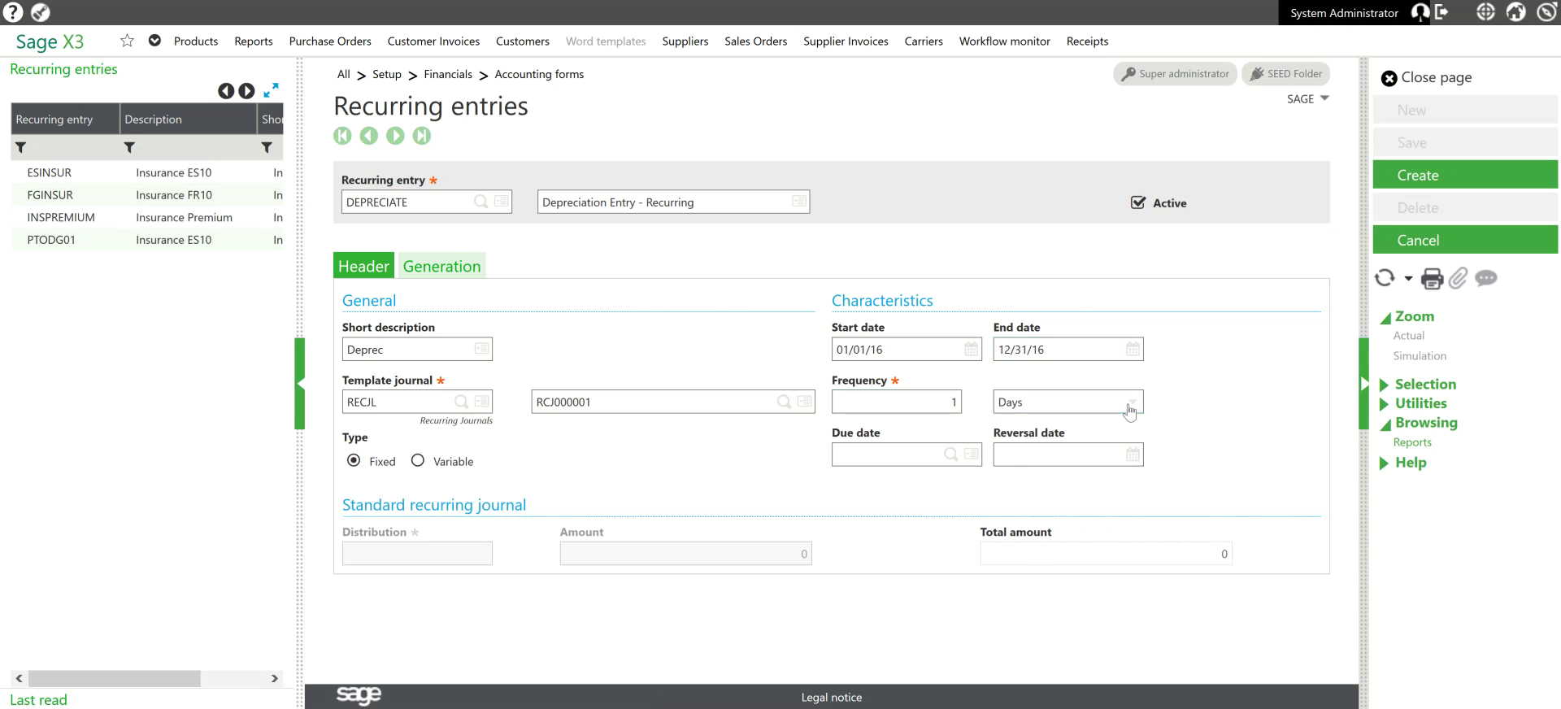
{"action": "left_click", "coordinate": [1130, 411]}
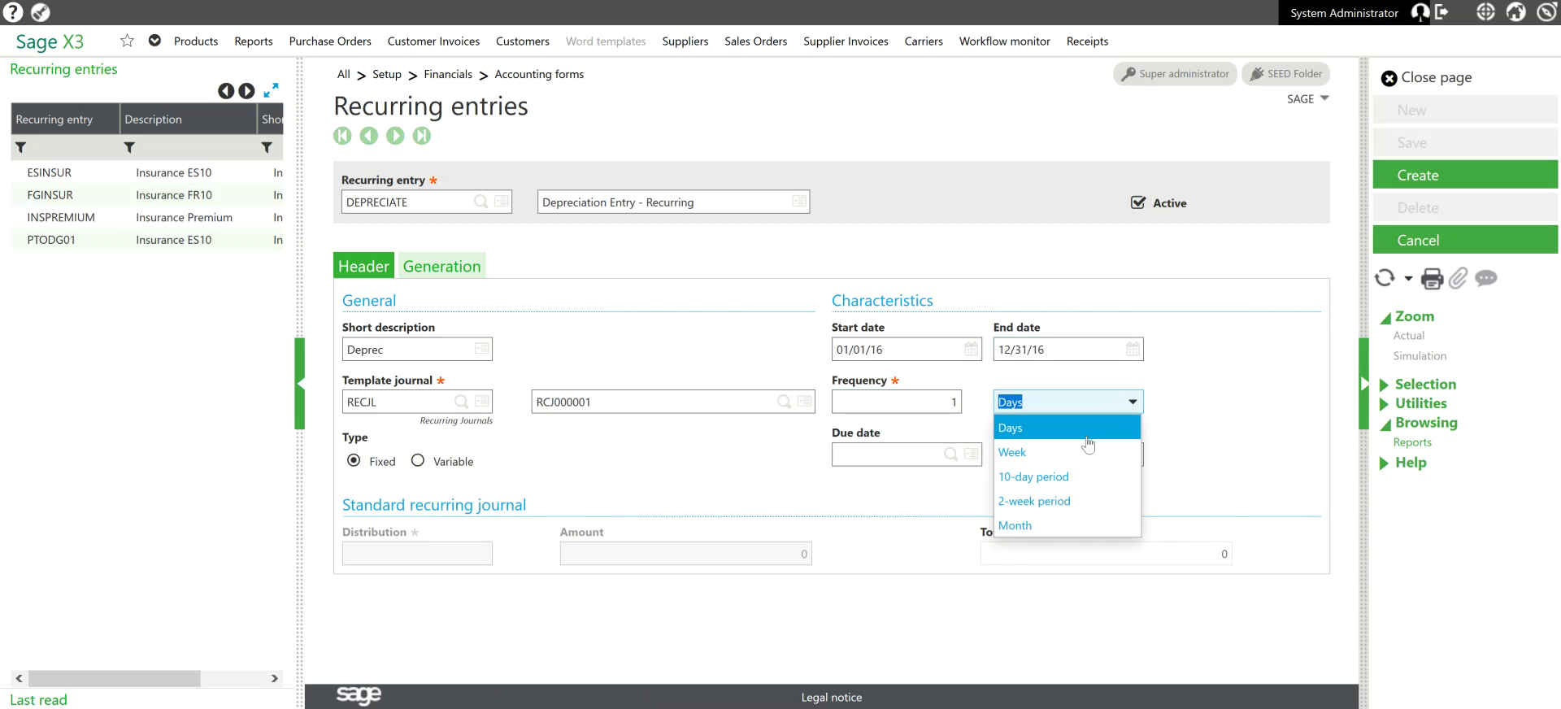
{"action": "left_click", "coordinate": [1054, 529]}
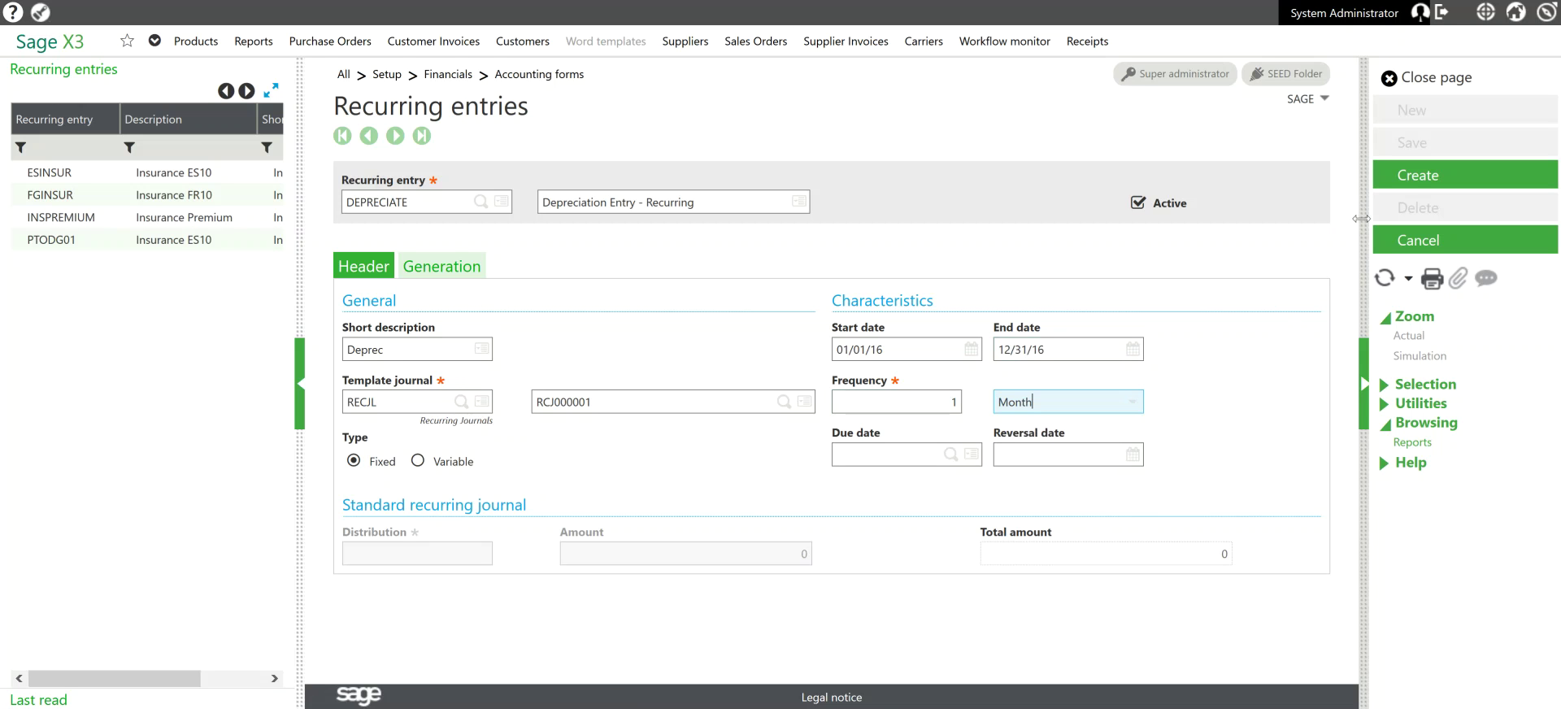
{"action": "left_click", "coordinate": [1422, 181]}
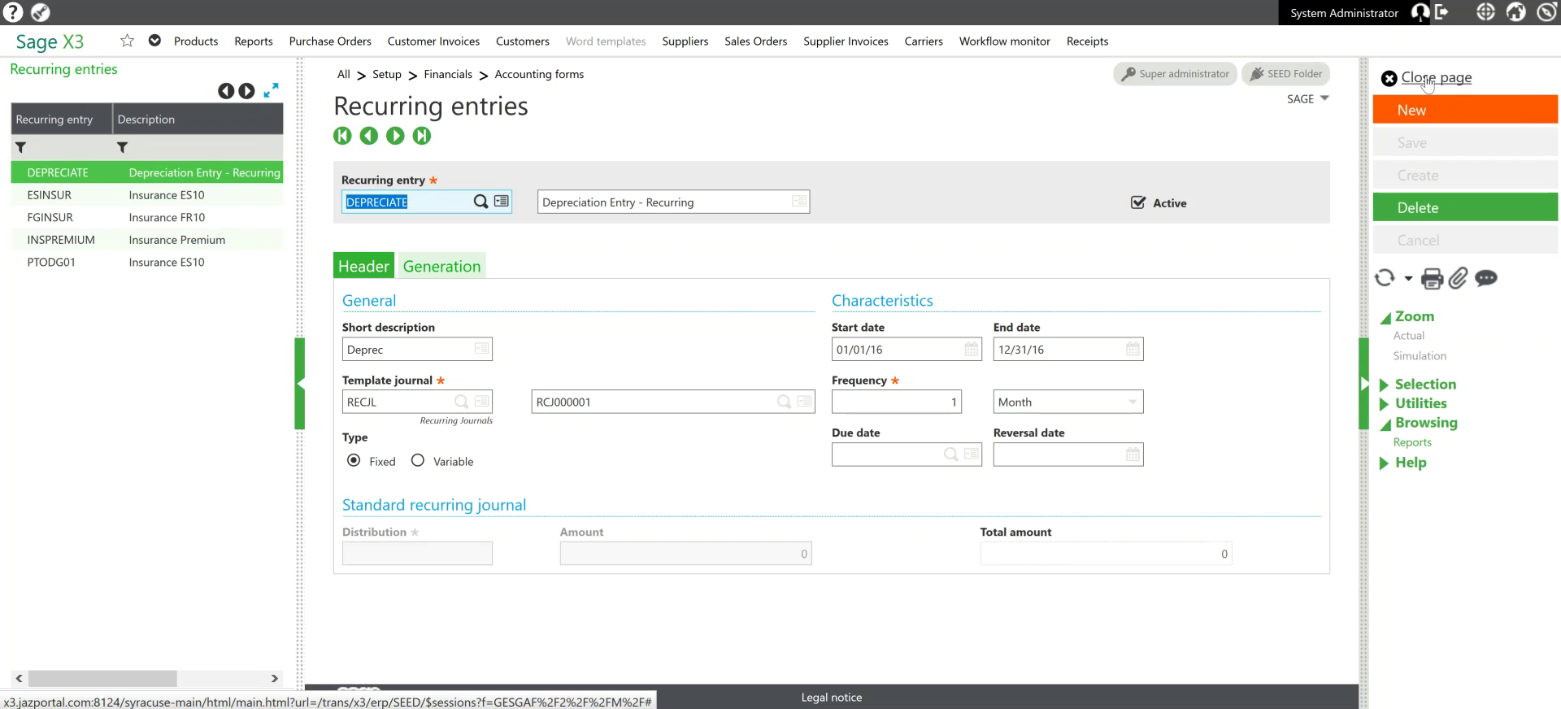
- Close the setup page and open the recurring entries generation among the current processings of the Financials module
{"action": "left_click", "coordinate": [1427, 79]}
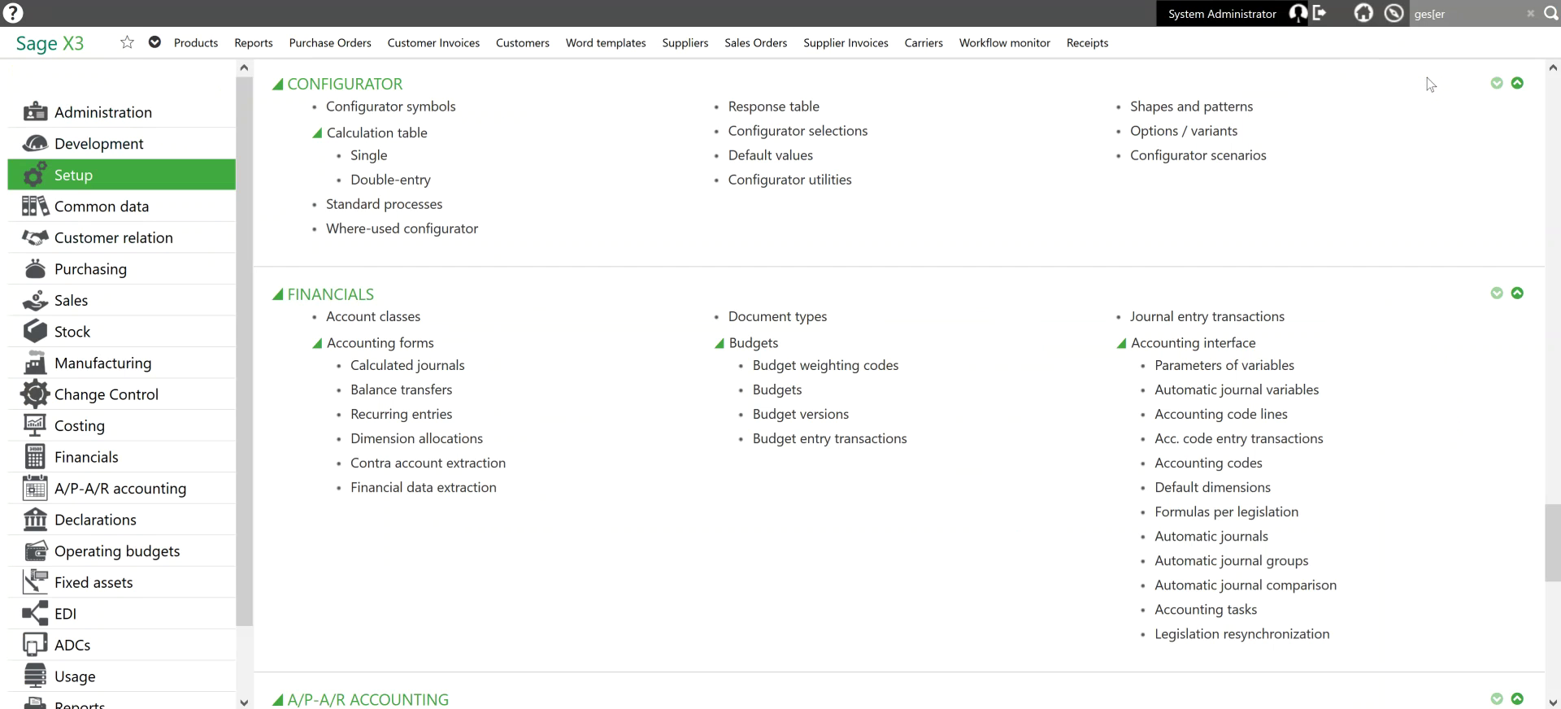
{"action": "left_click", "coordinate": [85, 457]}
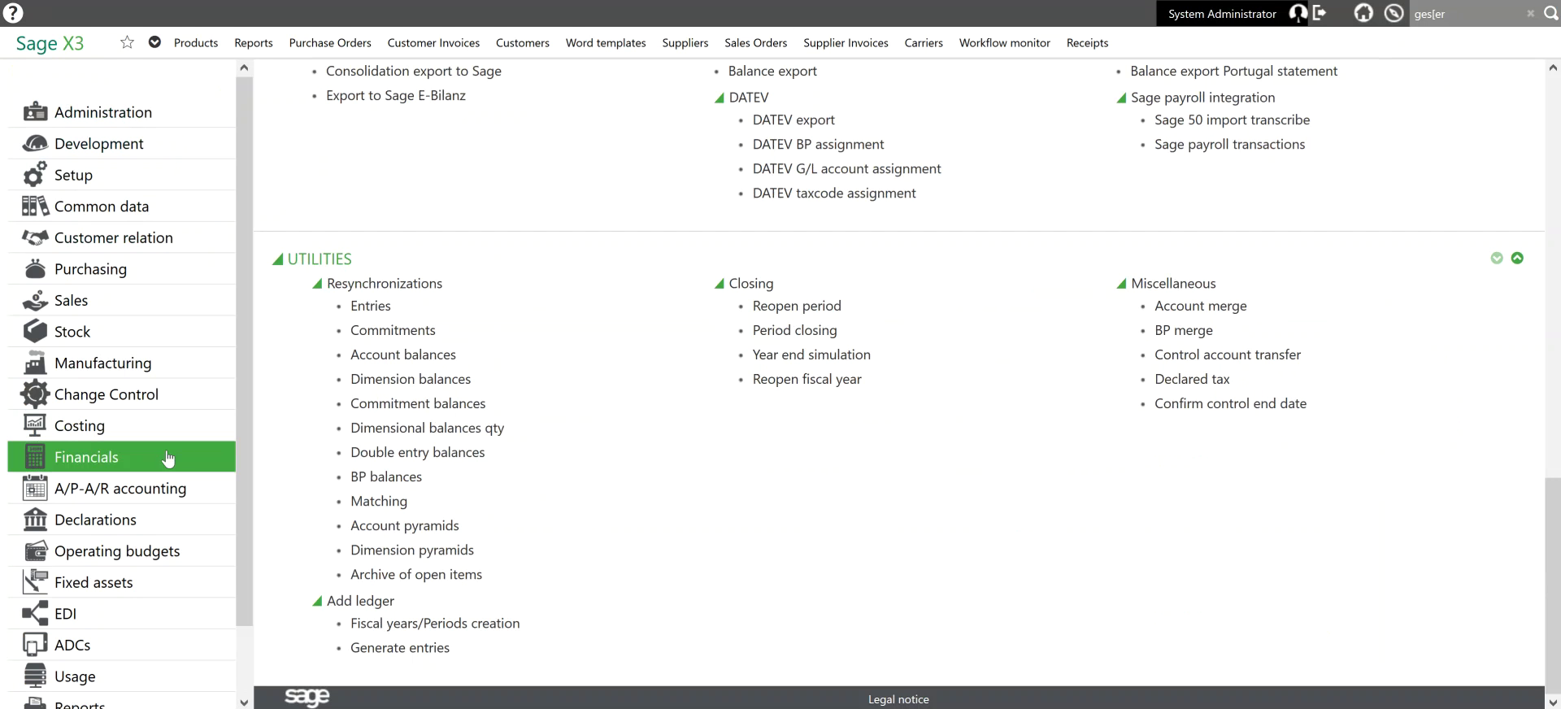
{"action": "left_click_drag", "start_coordinate": [1557, 543], "coordinate": [1537, 268]}
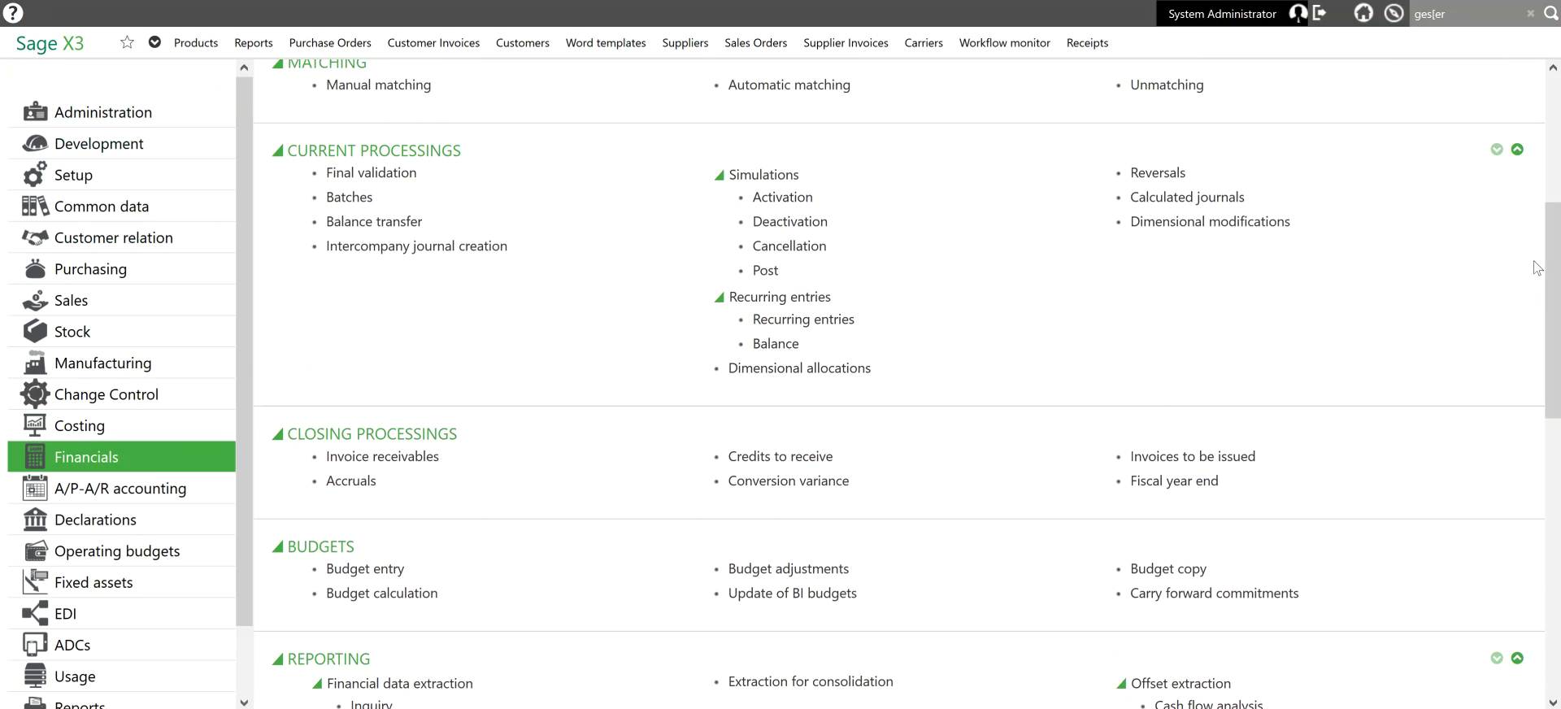
{"action": "left_click", "coordinate": [816, 322]}
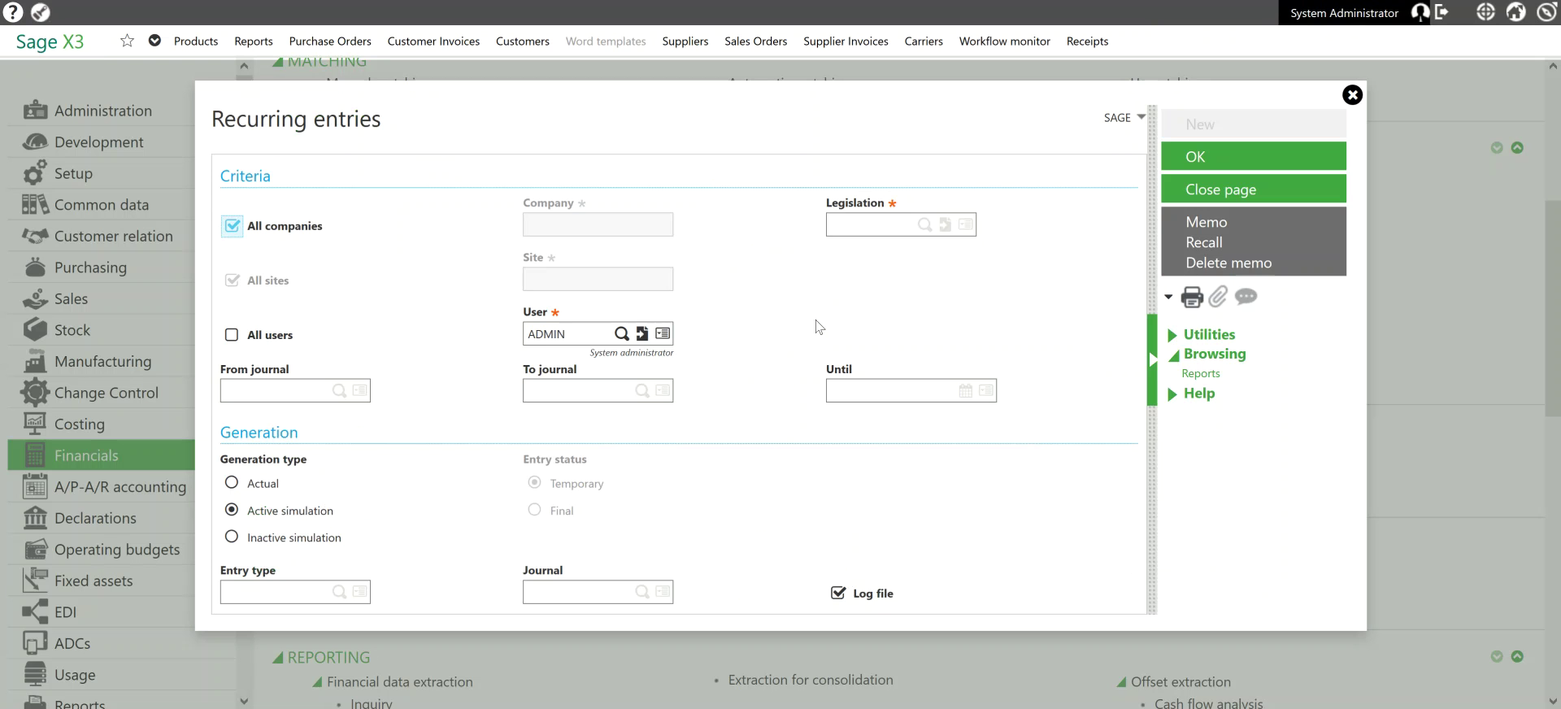
- Set the generation criteria to legislation USA and include all users
{"action": "left_click", "coordinate": [845, 226]}
{"action": "type", "text": "USA"}
{"action": "key", "text": "Tab"}
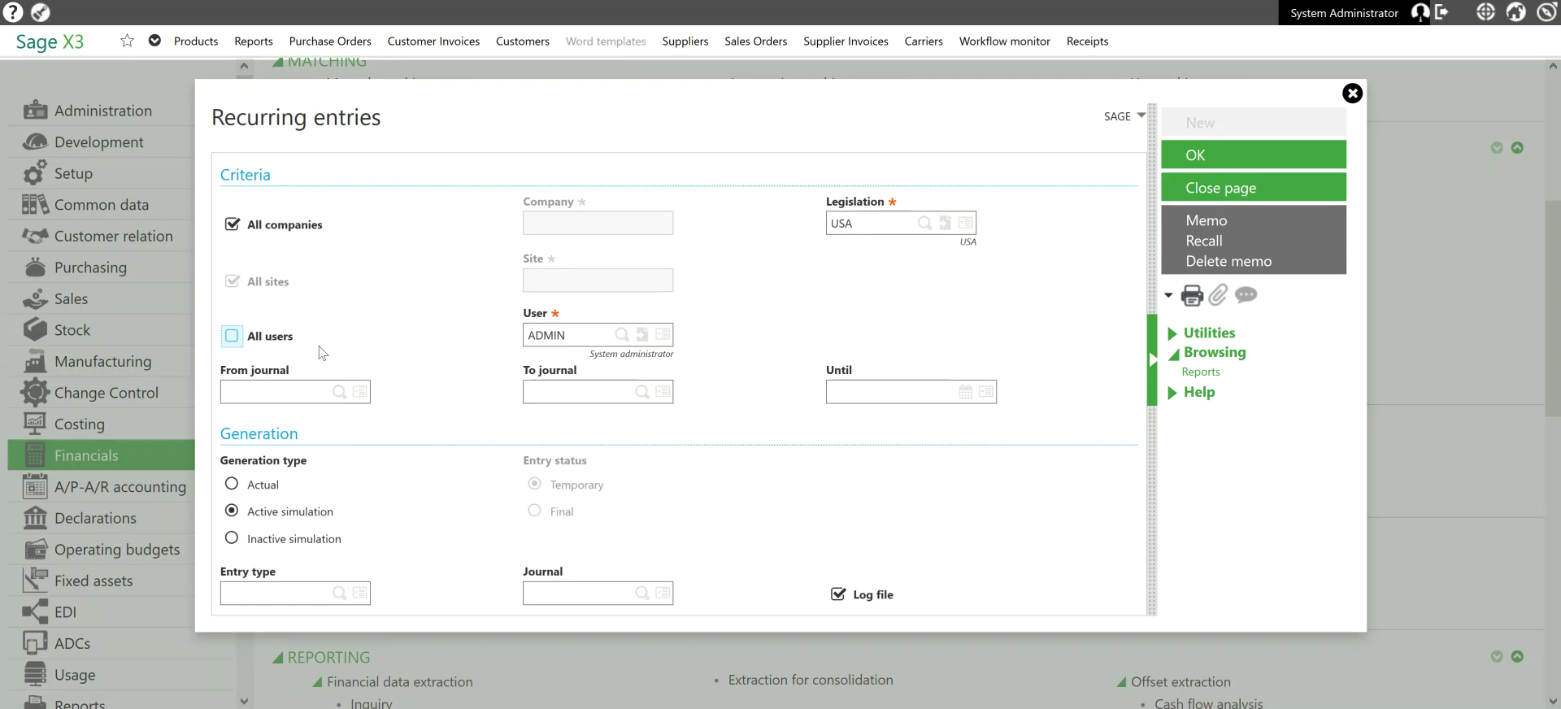
{"action": "left_click", "coordinate": [233, 336]}
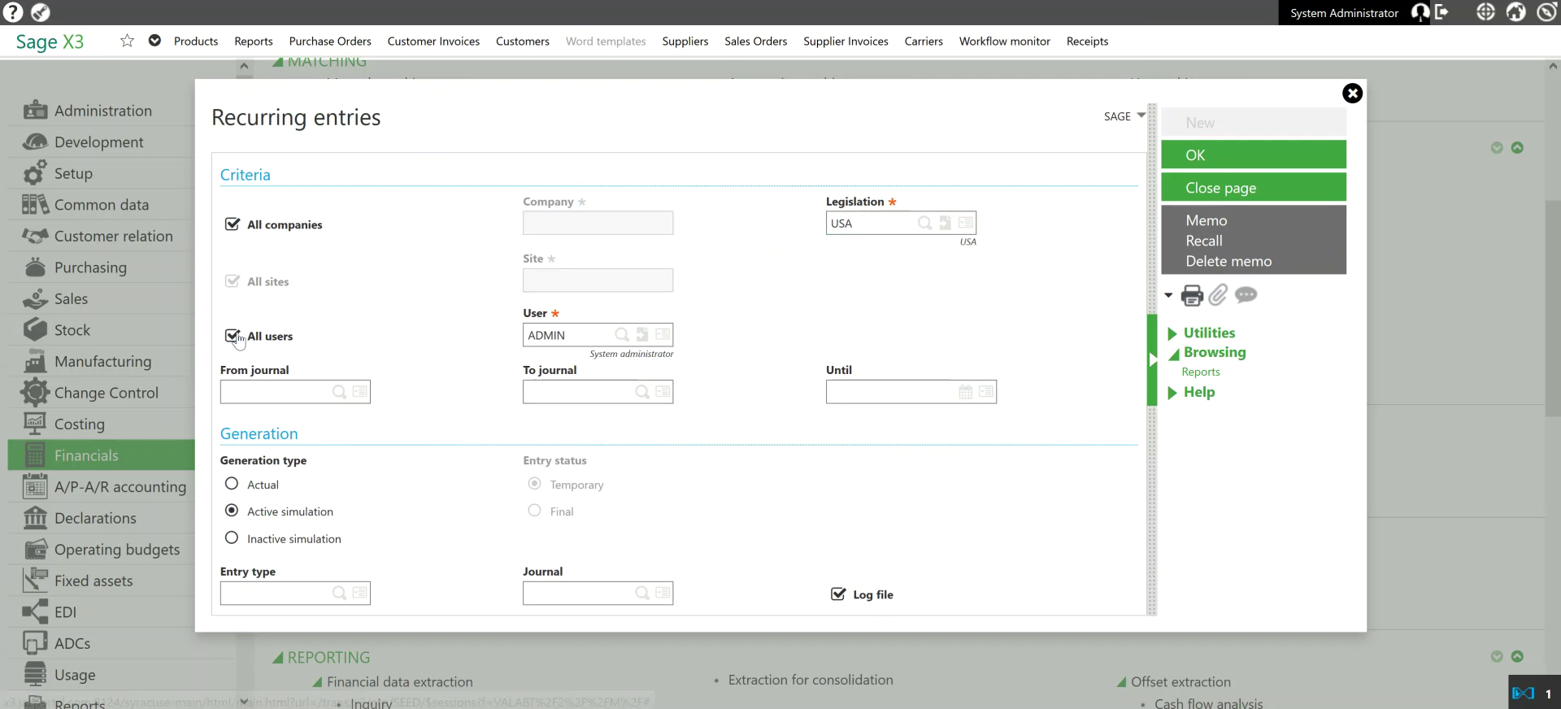
- Restrict the generation's journal range to the recurring journal DEPRECIATE
{"action": "left_click", "coordinate": [339, 391]}
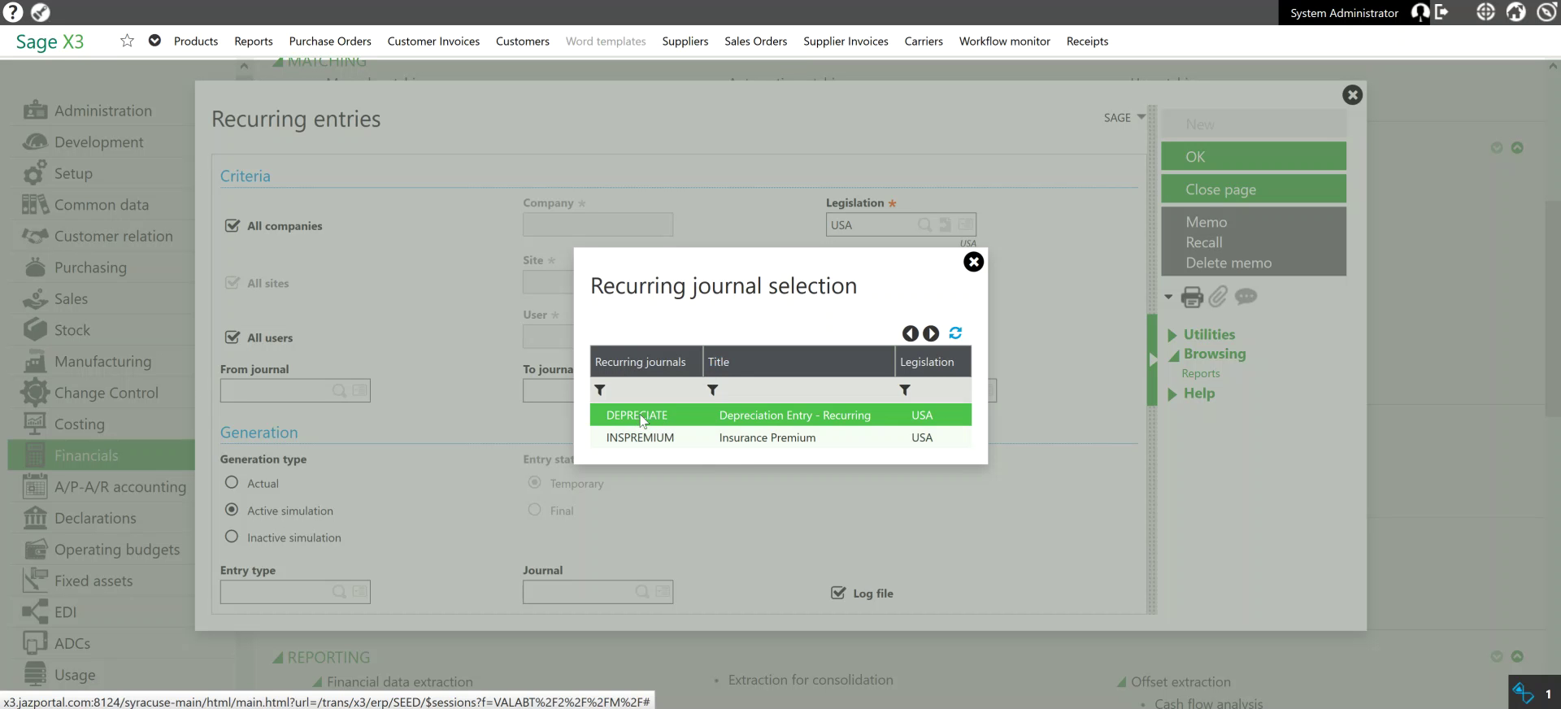
{"action": "left_click", "coordinate": [641, 418]}
{"action": "key", "text": "Tab"}
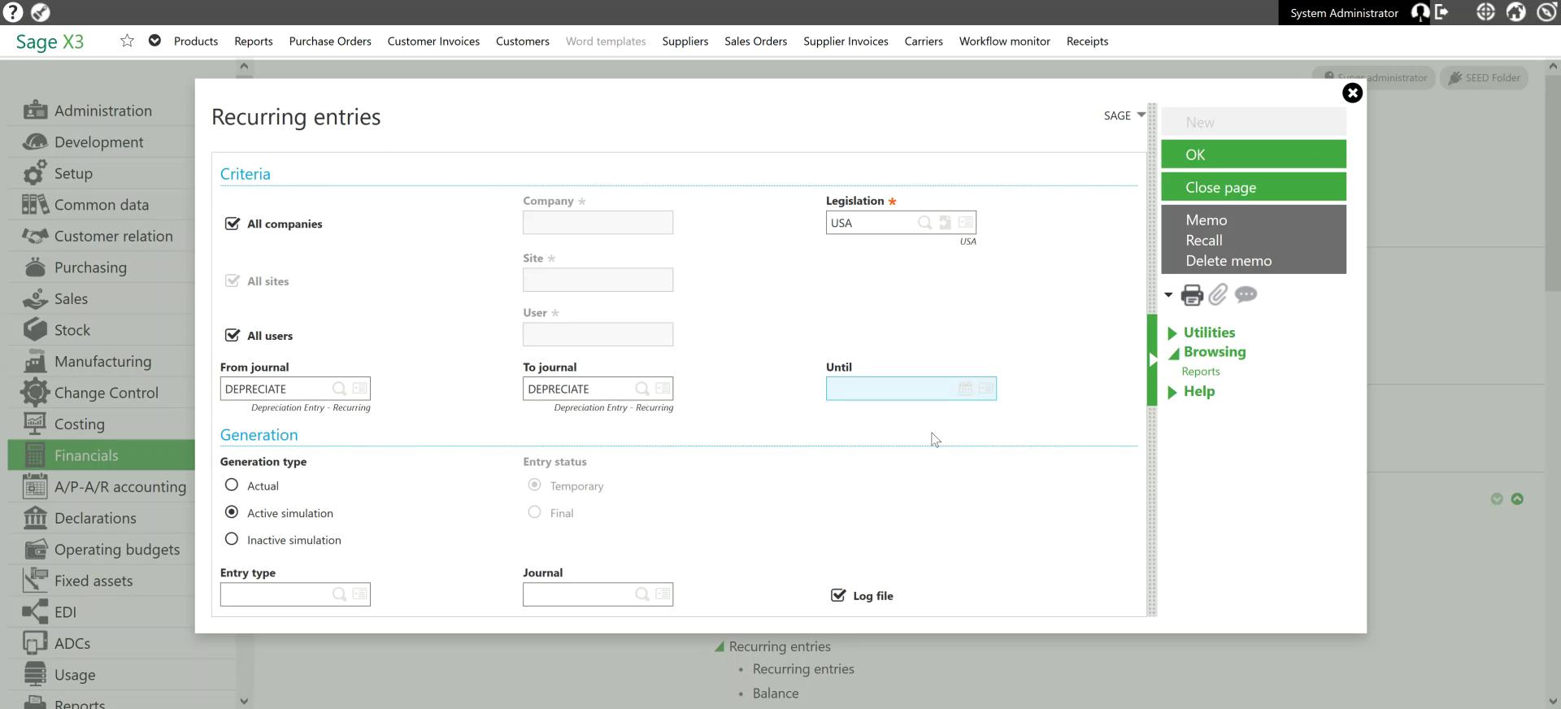
- Generate the recurring entries until 02/29/16 with the generation type Actual
{"action": "type", "text": "02/29/"}
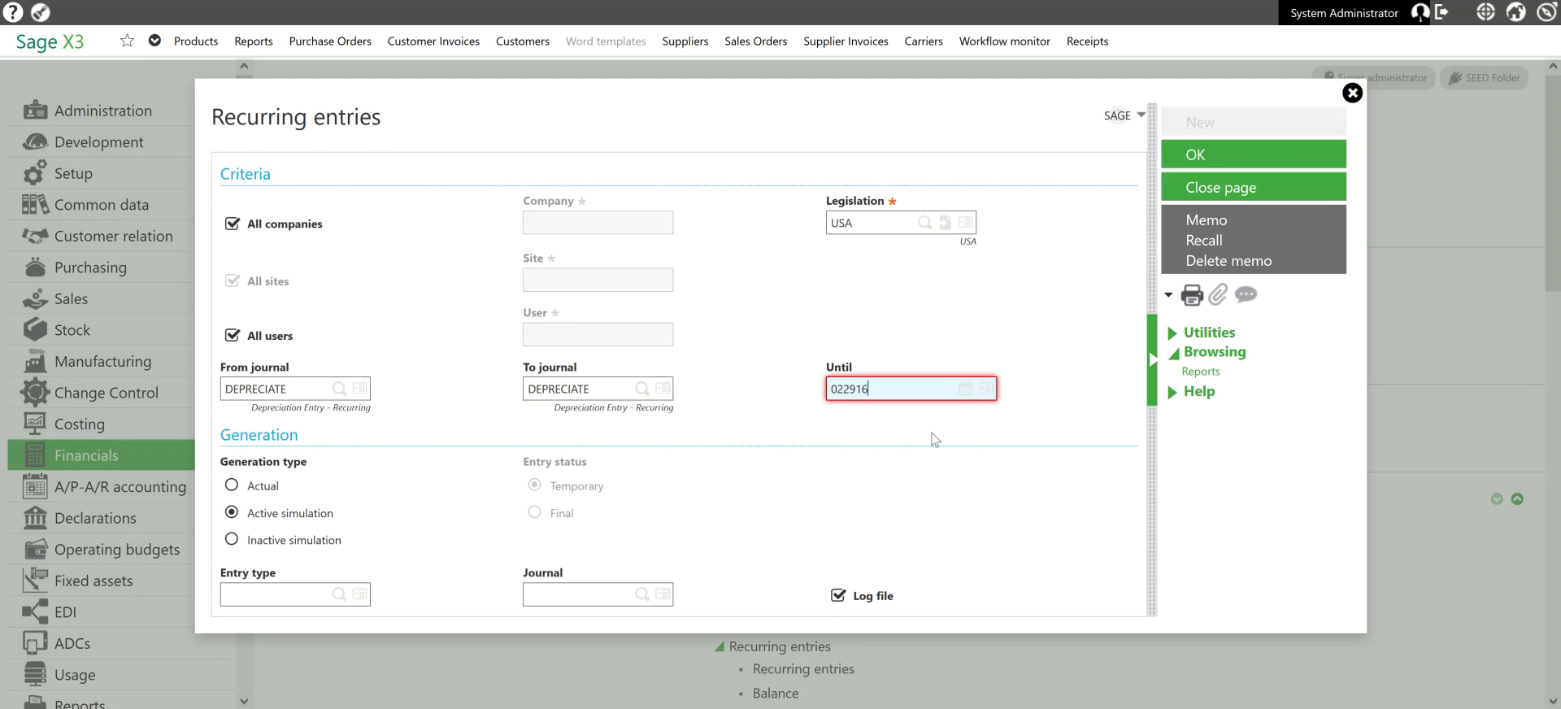
{"action": "type", "text": "16"}
{"action": "key", "text": "Tab"}
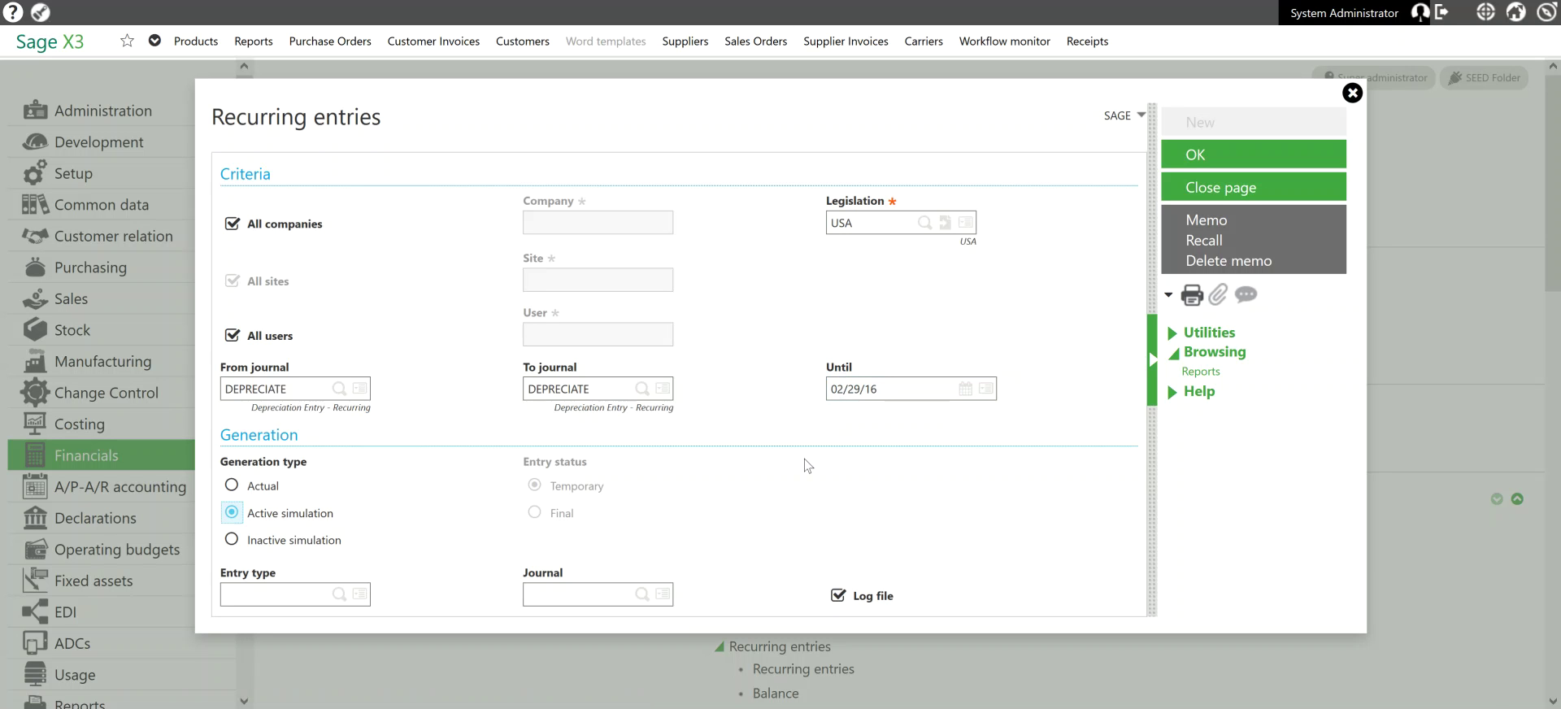
{"action": "left_click", "coordinate": [234, 488]}
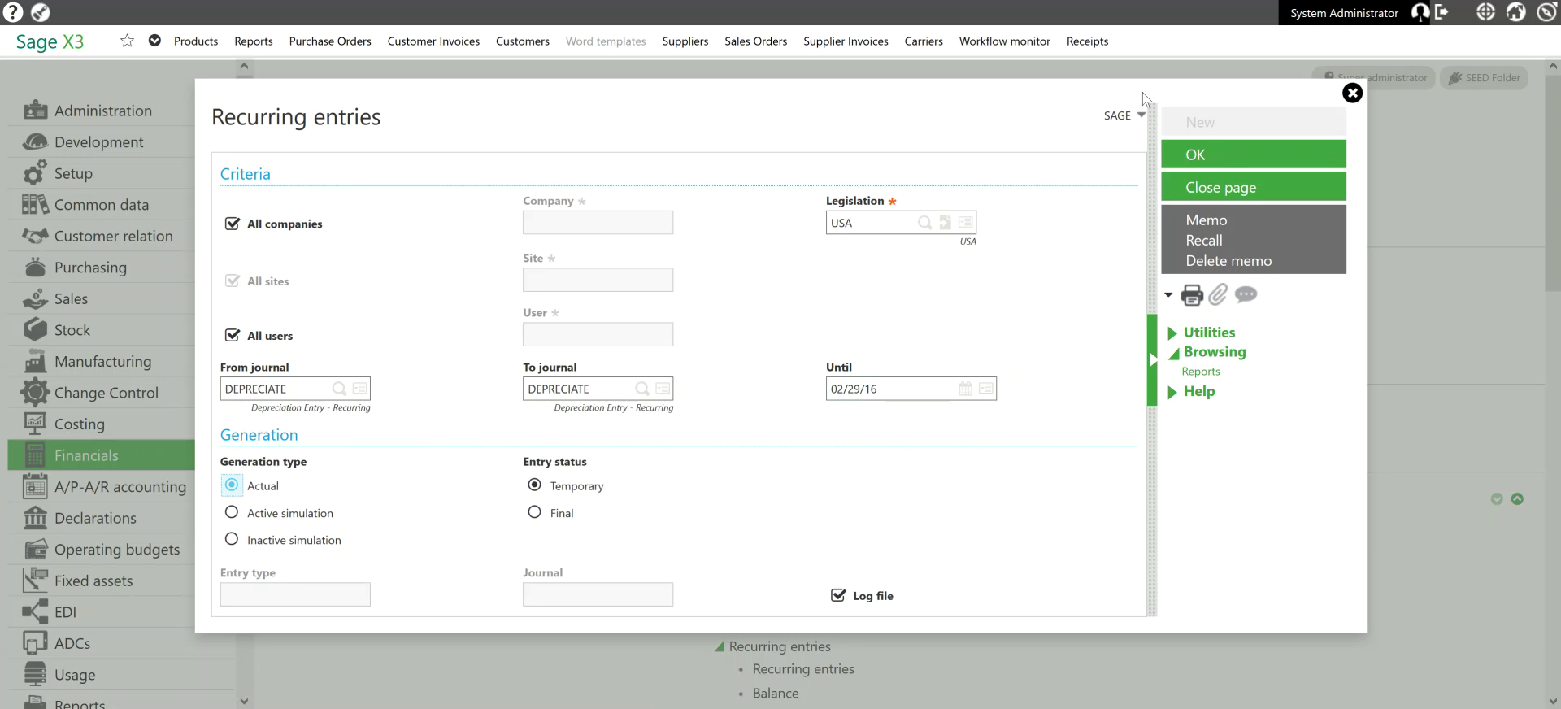
{"action": "left_click", "coordinate": [1210, 155]}
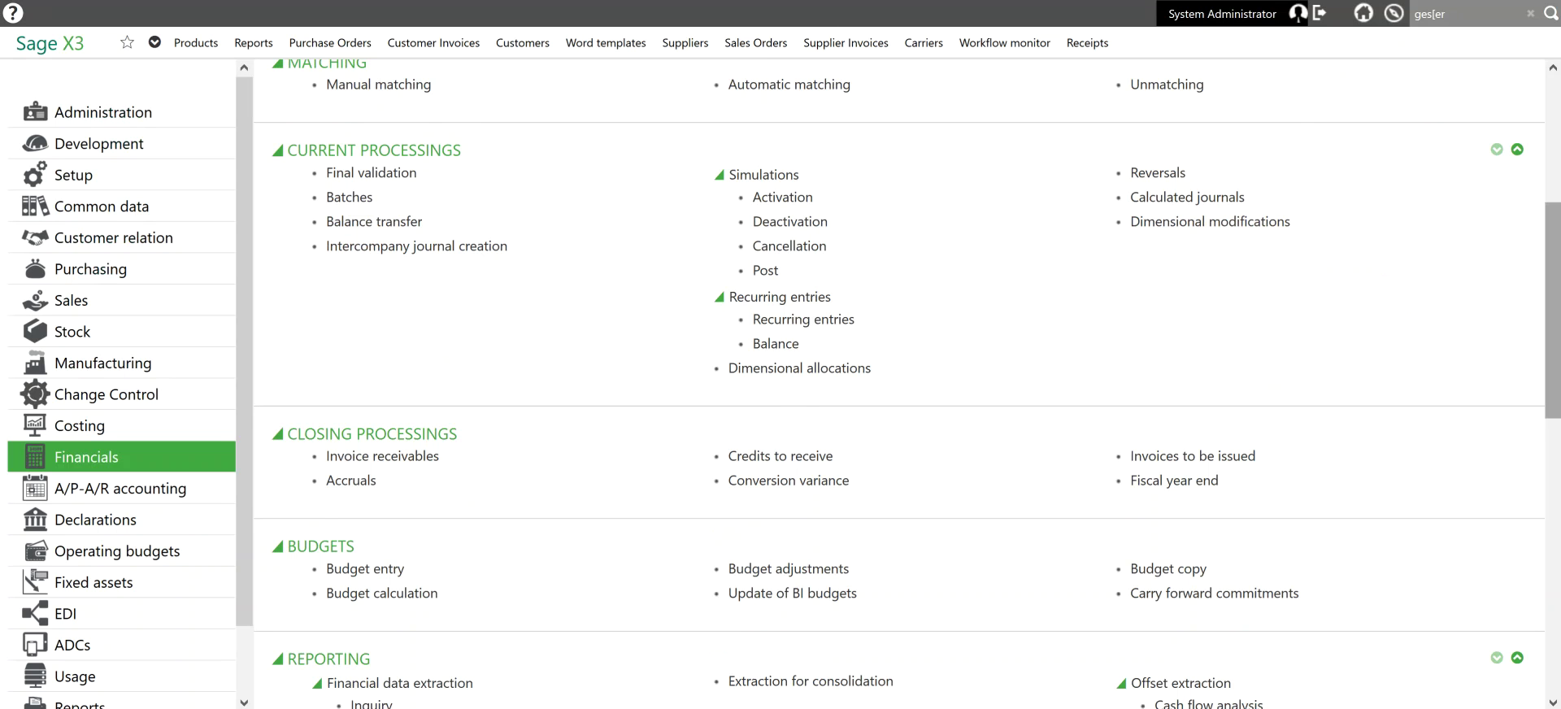
- Open the Financials journal entry function with the 1PAGE one-page column entry transaction
{"action": "scroll", "coordinate": [600, 133], "scroll_direction": "up", "scroll_amount": 5}
{"action": "left_click", "coordinate": [344, 187]}
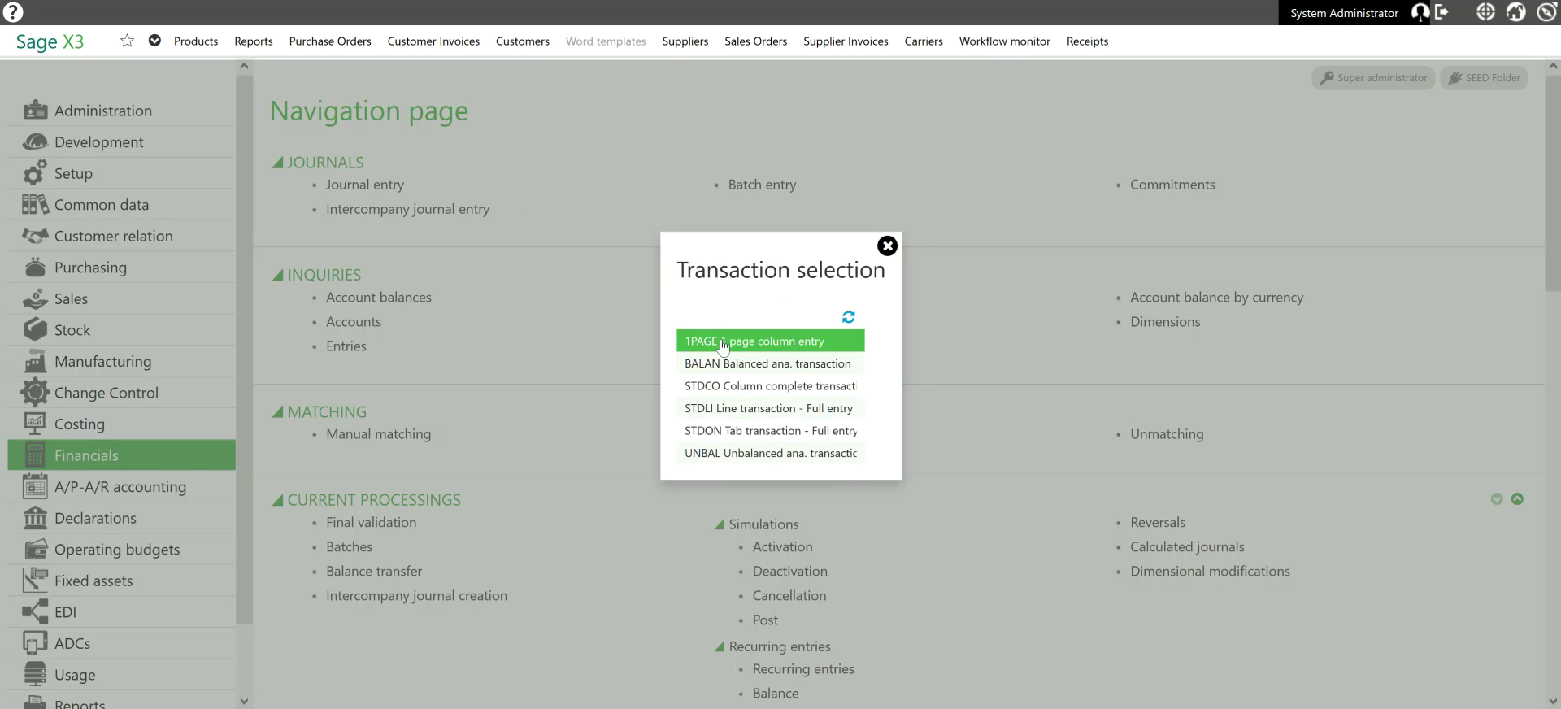
{"action": "left_click", "coordinate": [724, 342]}
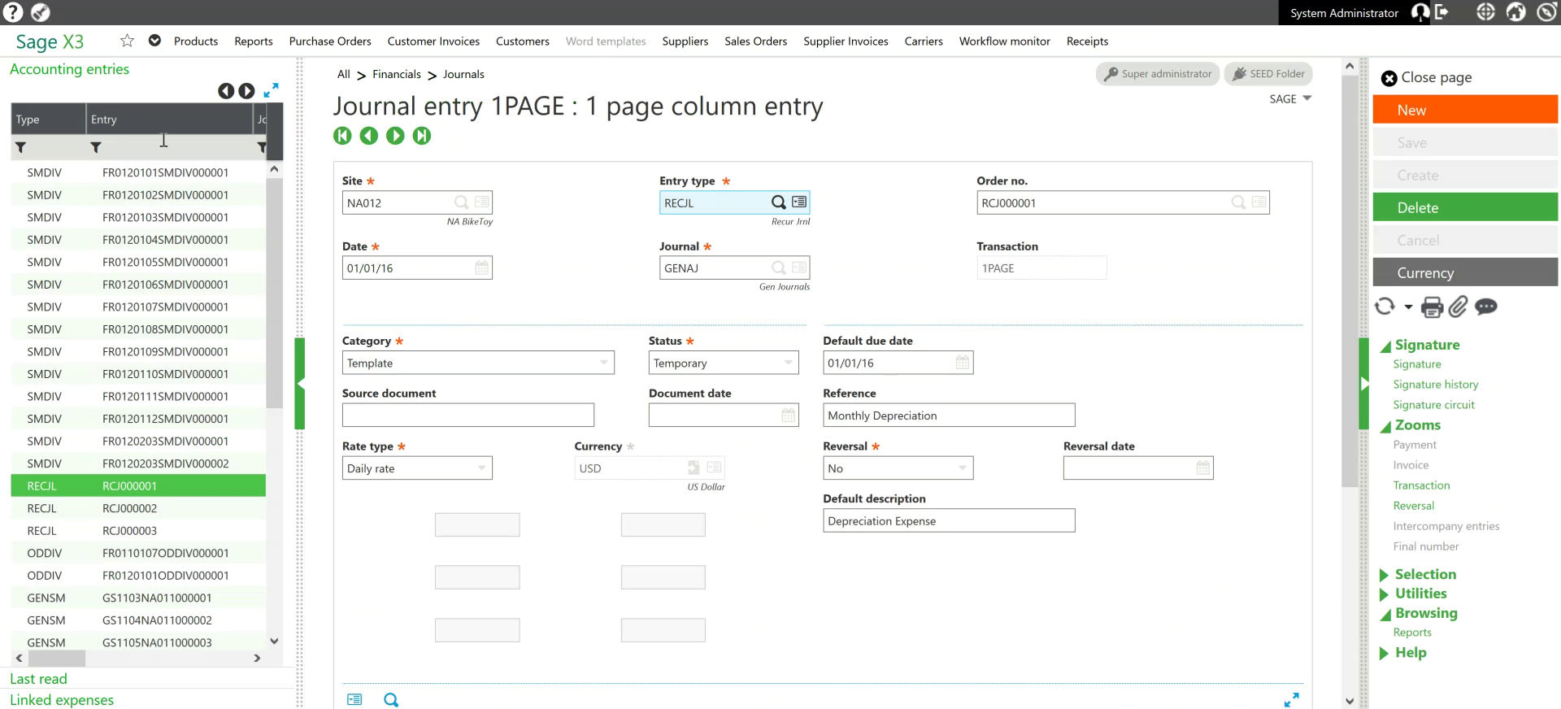
- Filter the accounting entries to type RECJL and open entry RCJ000002 to review it
{"action": "left_click", "coordinate": [53, 149]}
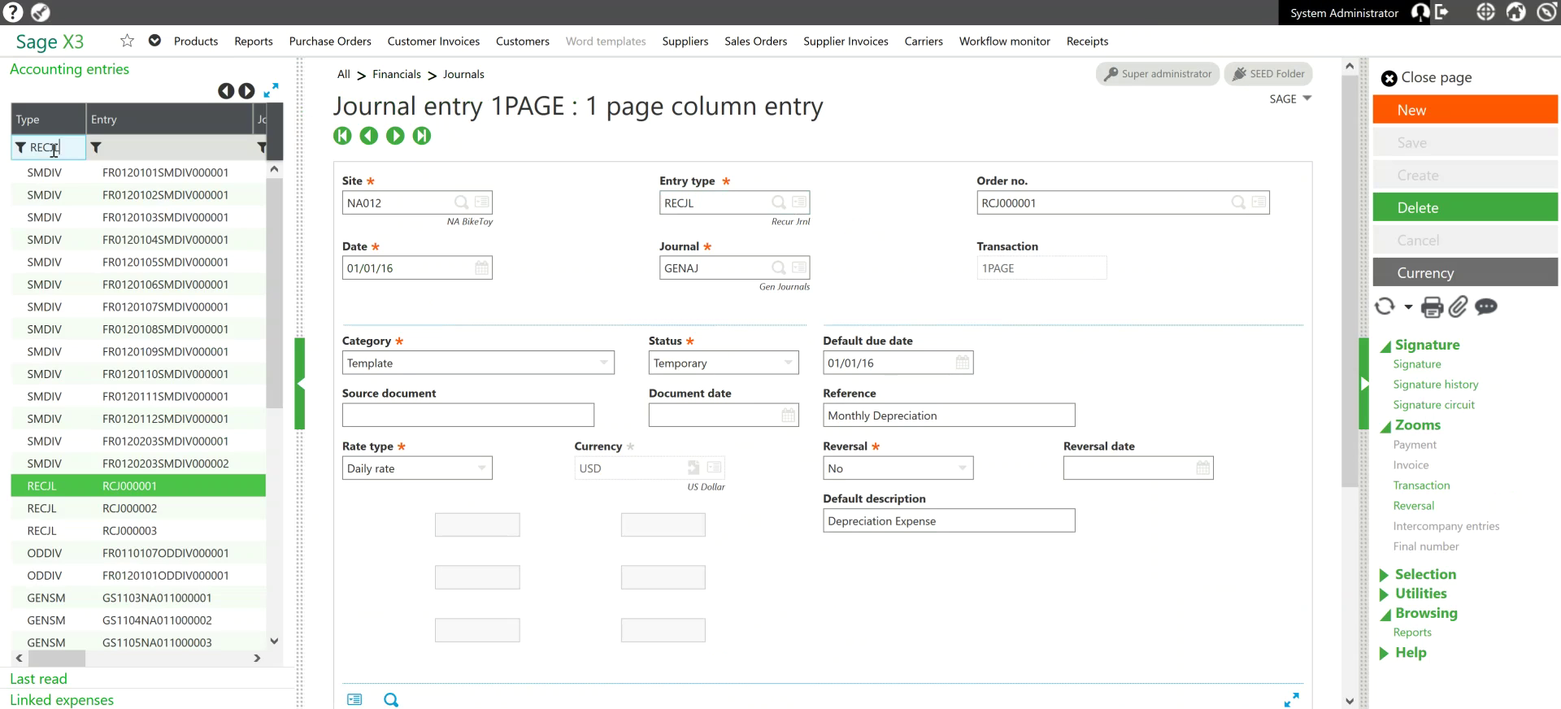
{"action": "type", "text": "RECJL"}
{"action": "key", "text": "Return"}
{"action": "left_click", "coordinate": [136, 203]}
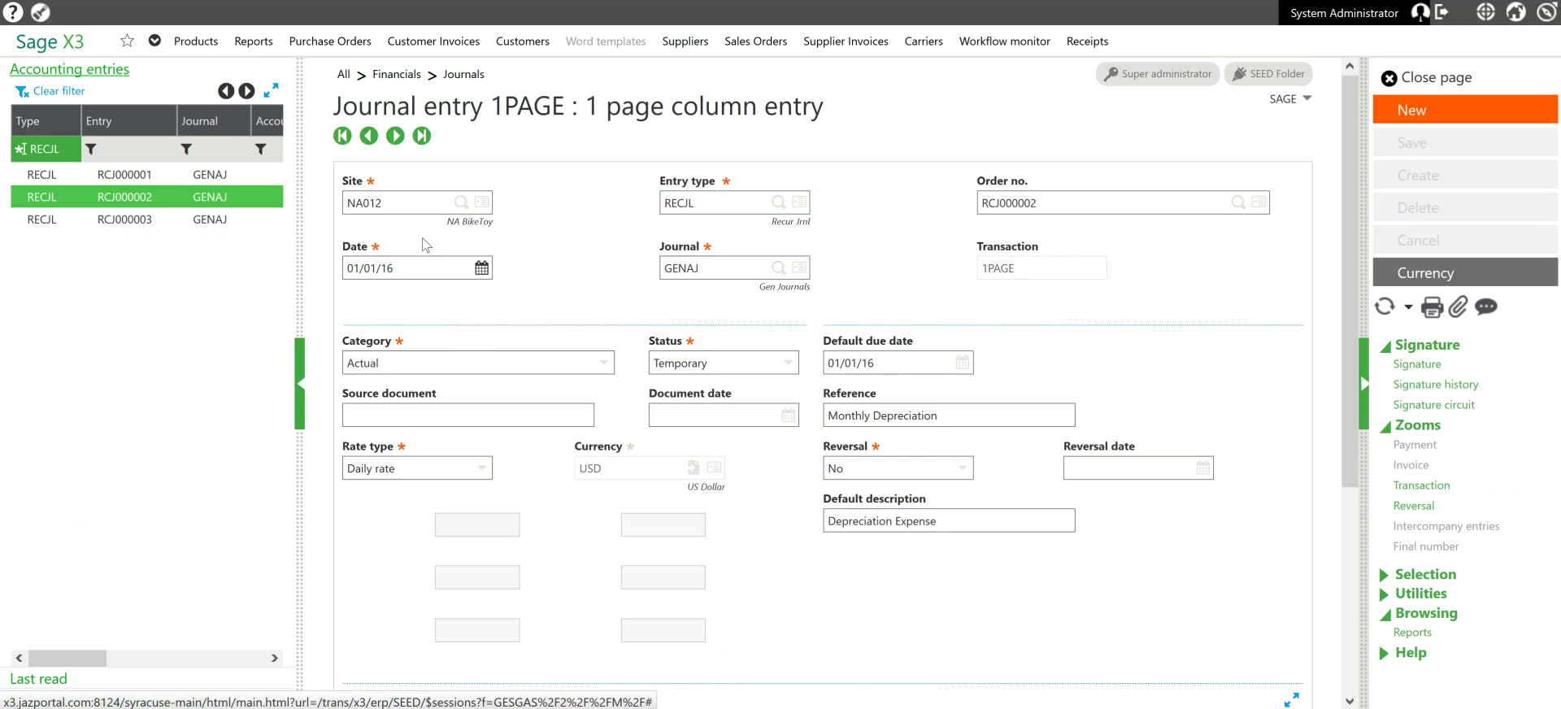
- In entry RCJ000003, set the line 1 debit and the line 2 credit to 15,500.00 and save the entry
{"action": "left_click", "coordinate": [150, 219]}
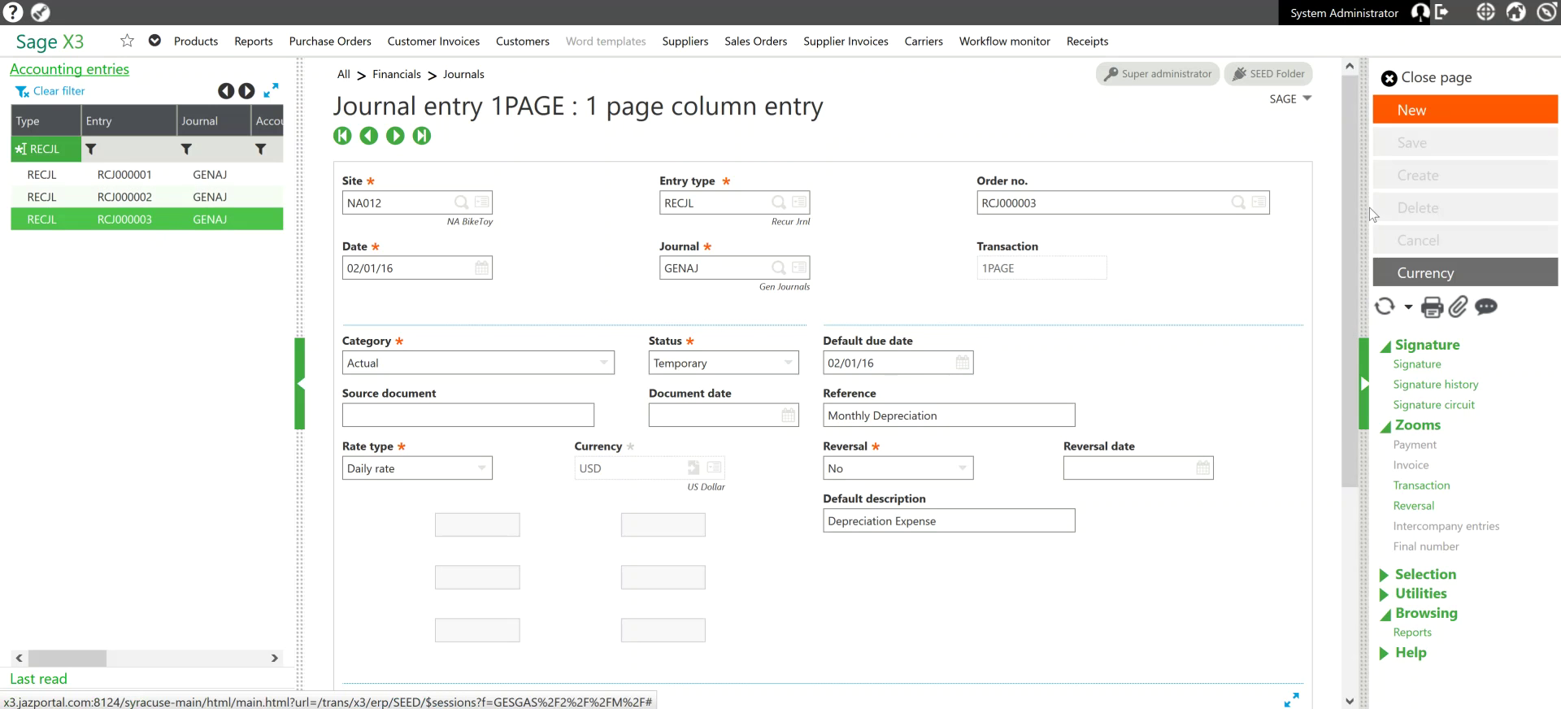
{"action": "left_click_drag", "start_coordinate": [1351, 212], "coordinate": [1344, 319]}
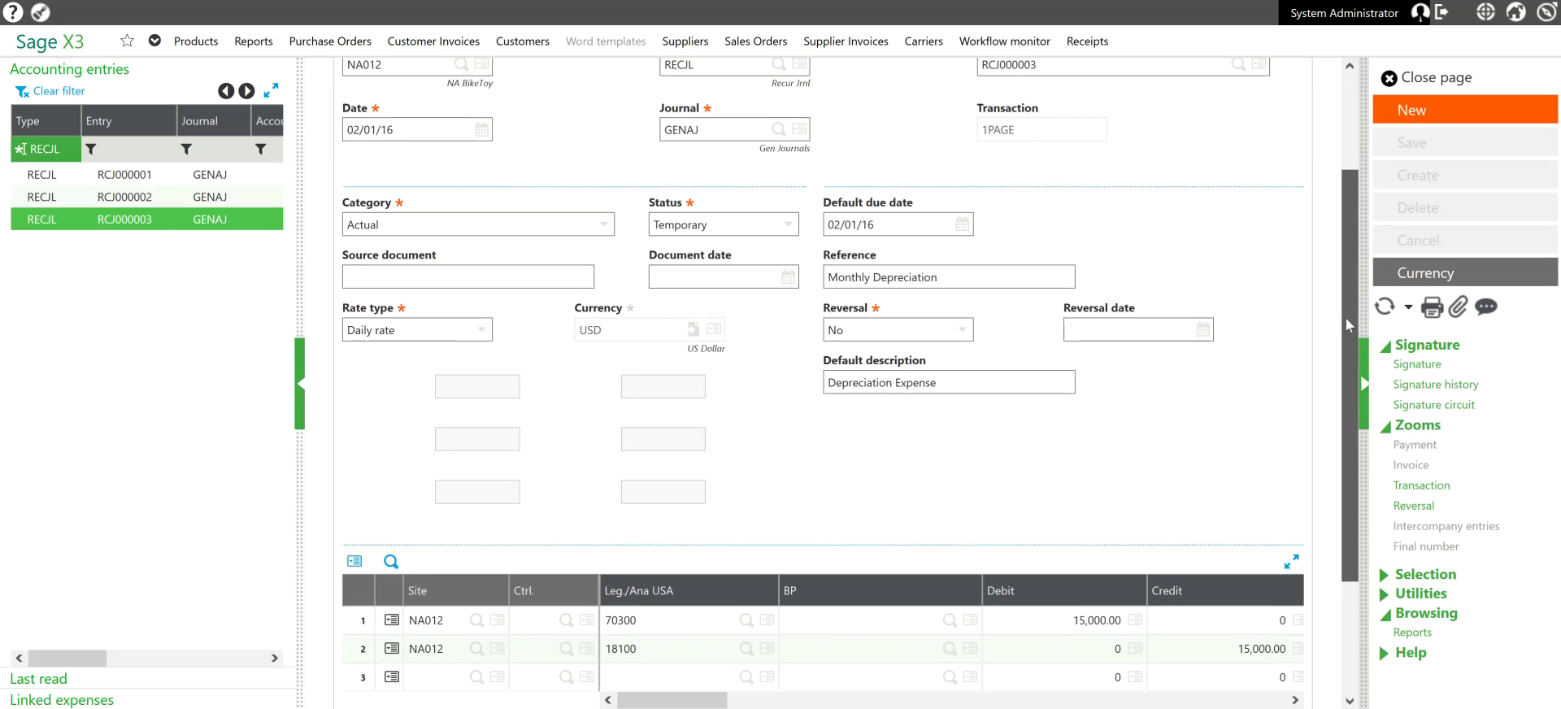
{"action": "left_click", "coordinate": [1078, 587]}
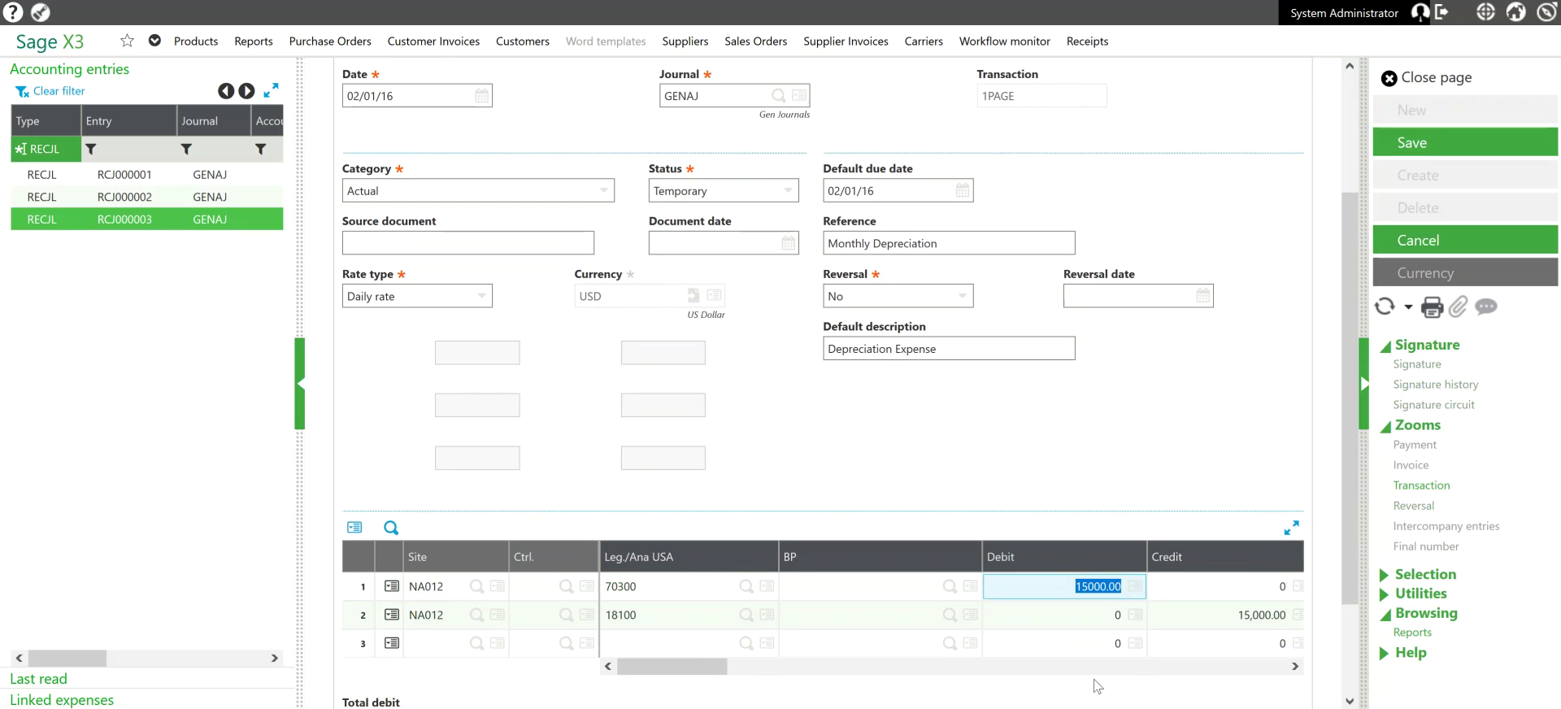
{"action": "type", "text": "15"}
{"action": "left_click", "coordinate": [1212, 622]}
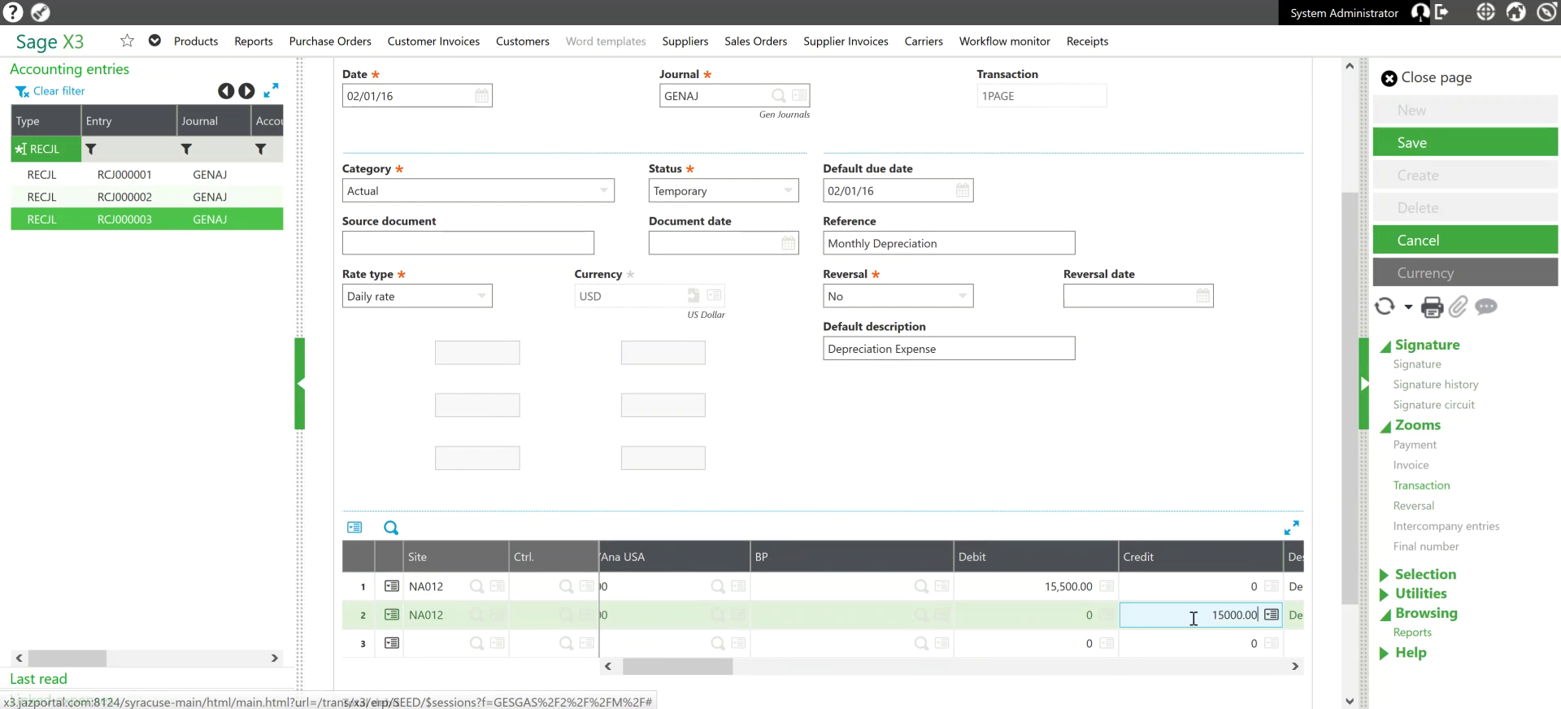
{"action": "type", "text": "15,500"}
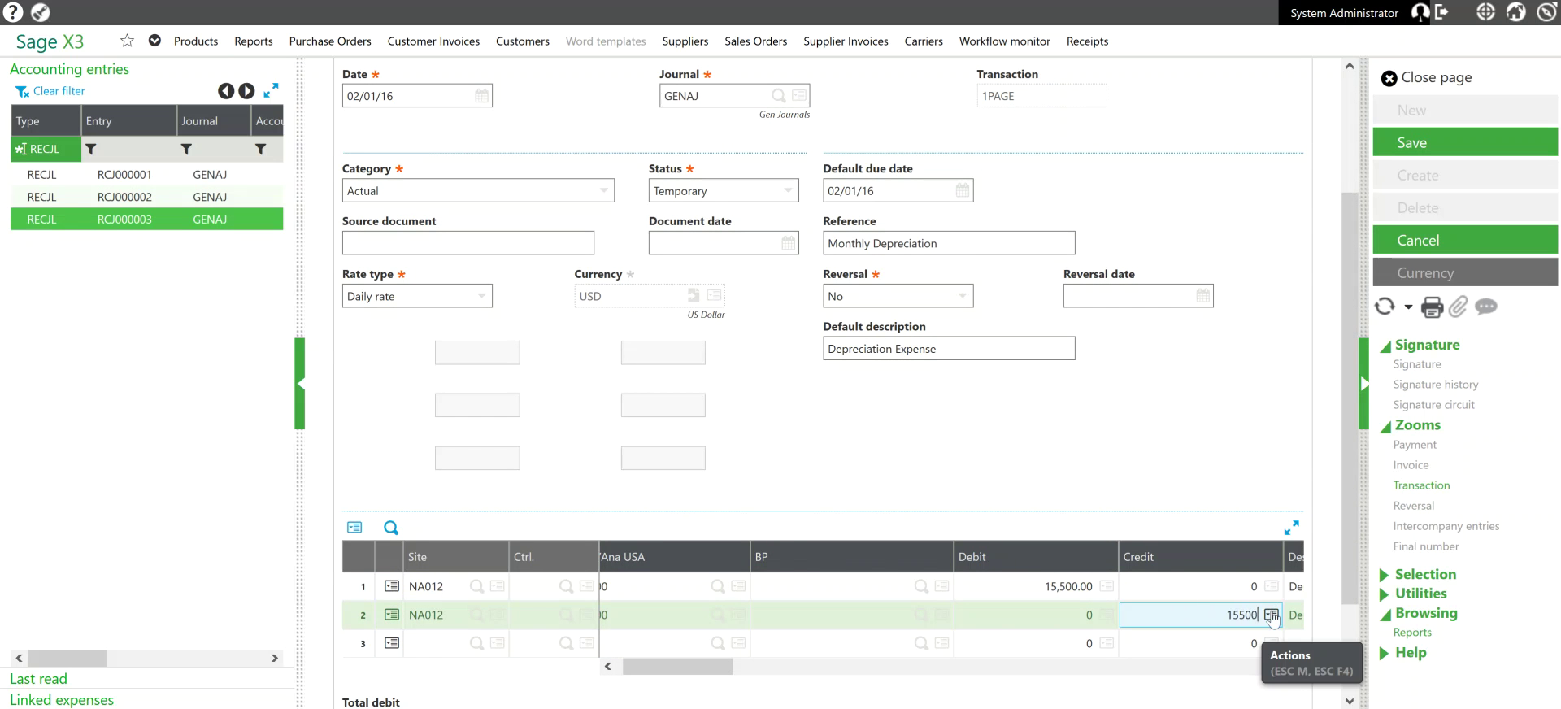
{"action": "key", "text": "Tab"}
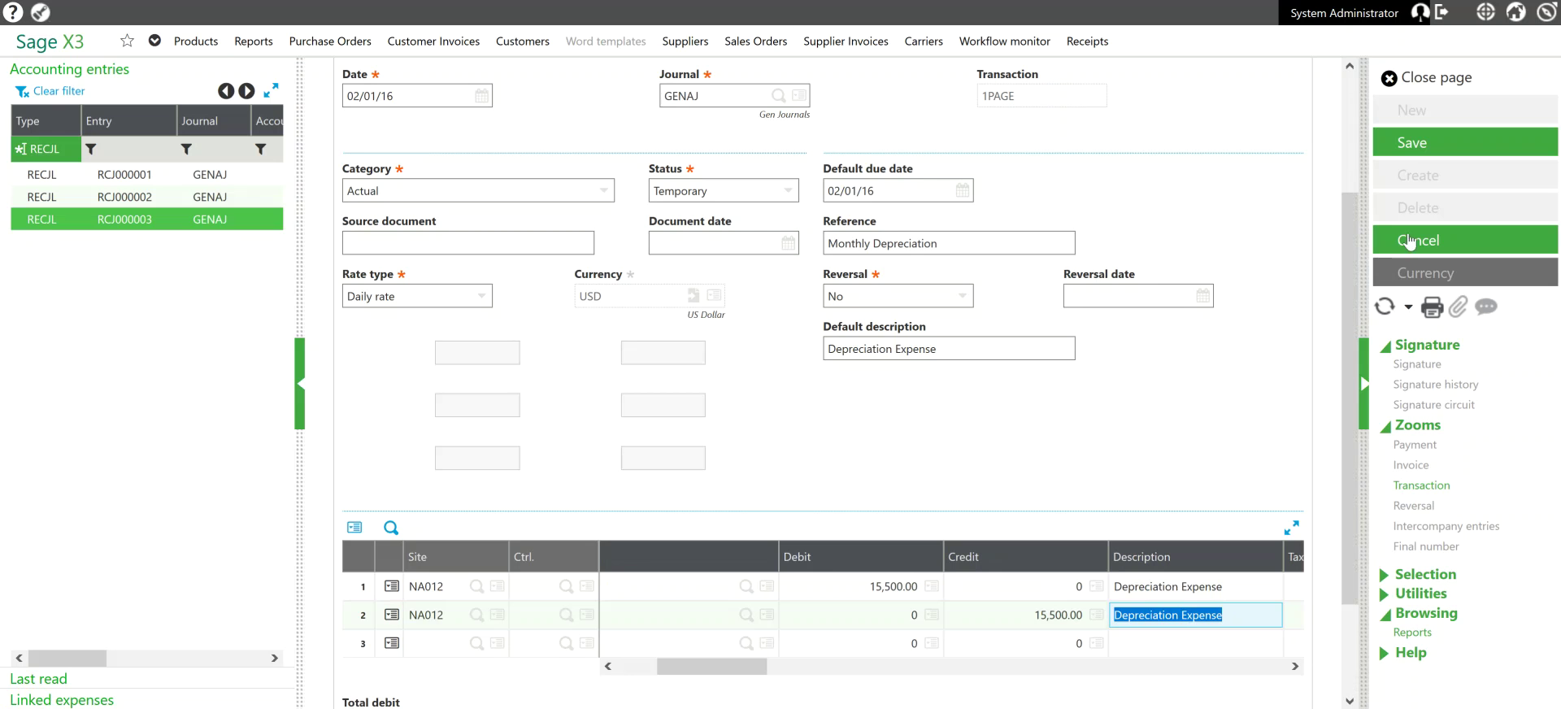
{"action": "left_click", "coordinate": [1417, 146]}
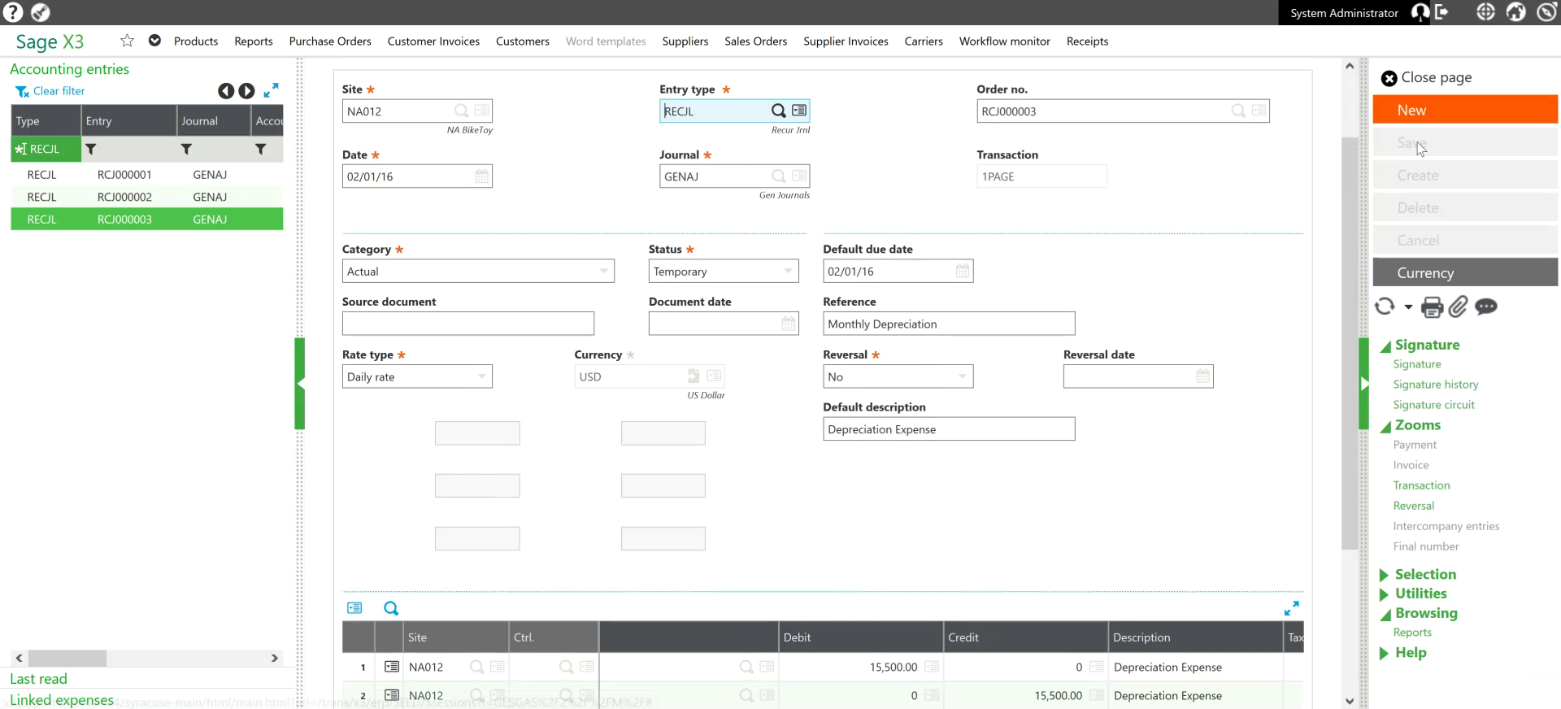